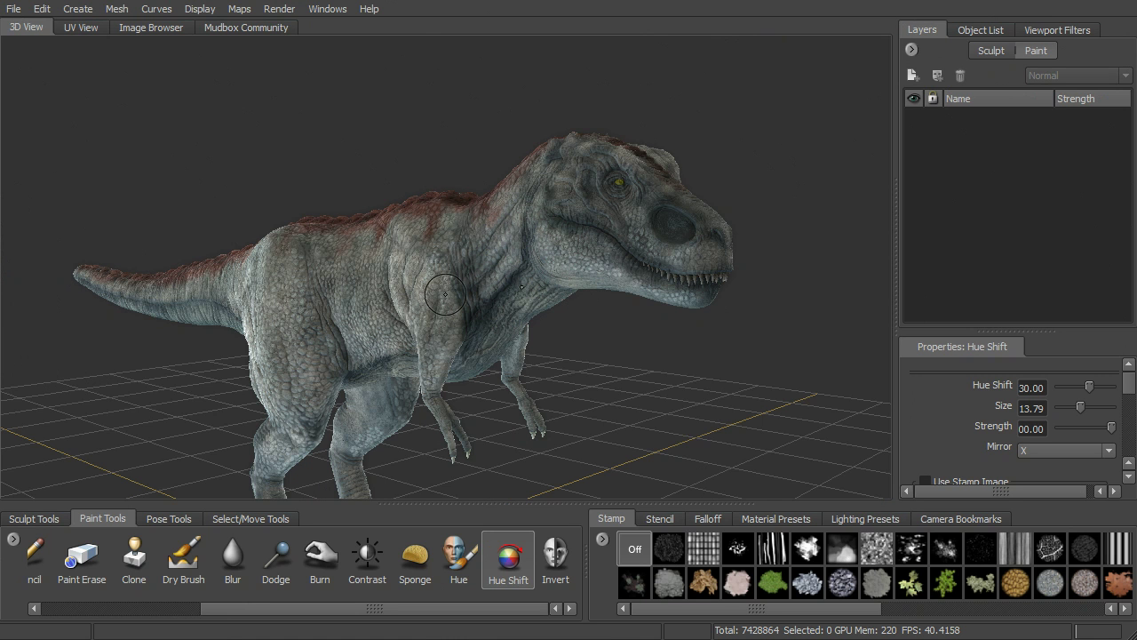
Select the color_base diffuse paint layer and hide the spots layer
{"action": "right_click_drag", "start_coordinate": [594, 333], "coordinate": [598, 347], "text": "alt"}
{"action": "middle_click_drag", "start_coordinate": [599, 347], "coordinate": [645, 272], "text": "alt"}
{"action": "left_click_drag", "start_coordinate": [645, 272], "coordinate": [671, 320], "text": "alt"}
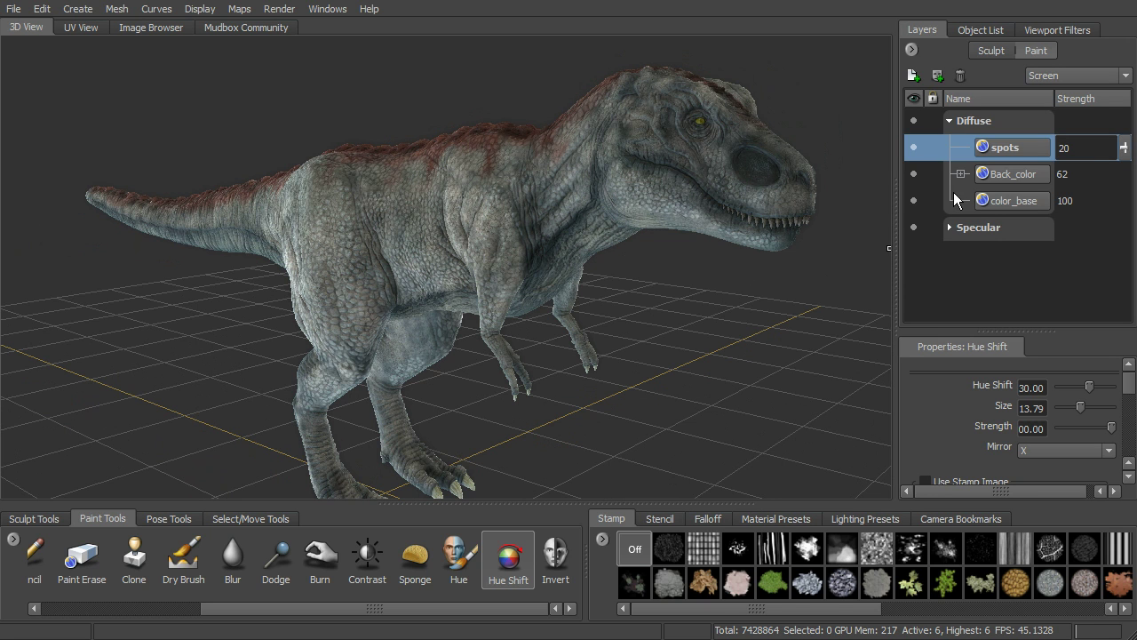
{"action": "left_click", "coordinate": [999, 202]}
{"action": "left_click", "coordinate": [916, 148]}
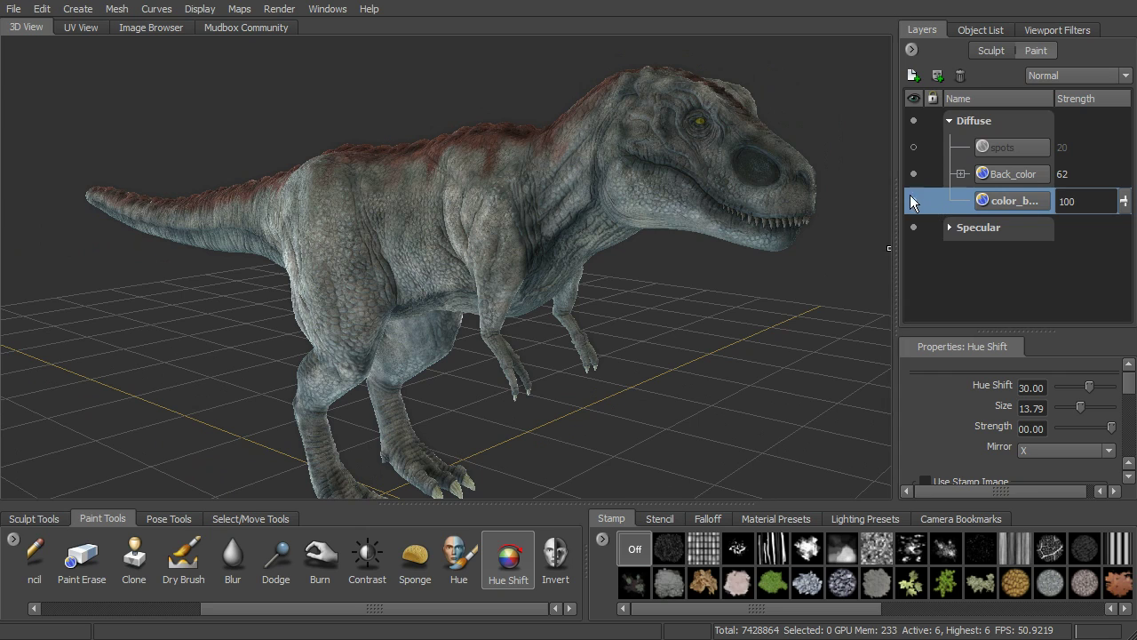
Activate the Blur paint brush for the head area on the color_base layer
{"action": "left_click_drag", "start_coordinate": [711, 285], "coordinate": [658, 298], "text": "alt"}
{"action": "right_click_drag", "start_coordinate": [657, 299], "coordinate": [688, 301], "text": "alt"}
{"action": "left_click_drag", "start_coordinate": [688, 301], "coordinate": [666, 320], "text": "alt"}
{"action": "middle_click_drag", "start_coordinate": [756, 345], "coordinate": [618, 333], "text": "alt"}
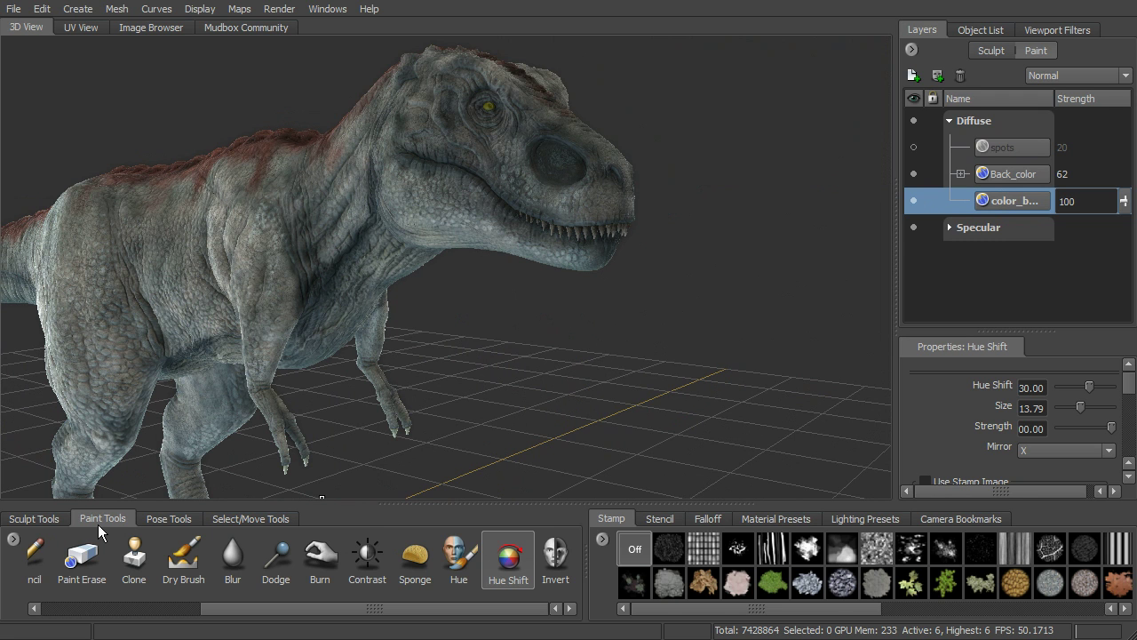
{"action": "scroll", "coordinate": [293, 612], "scroll_direction": "up", "scroll_amount": 1}
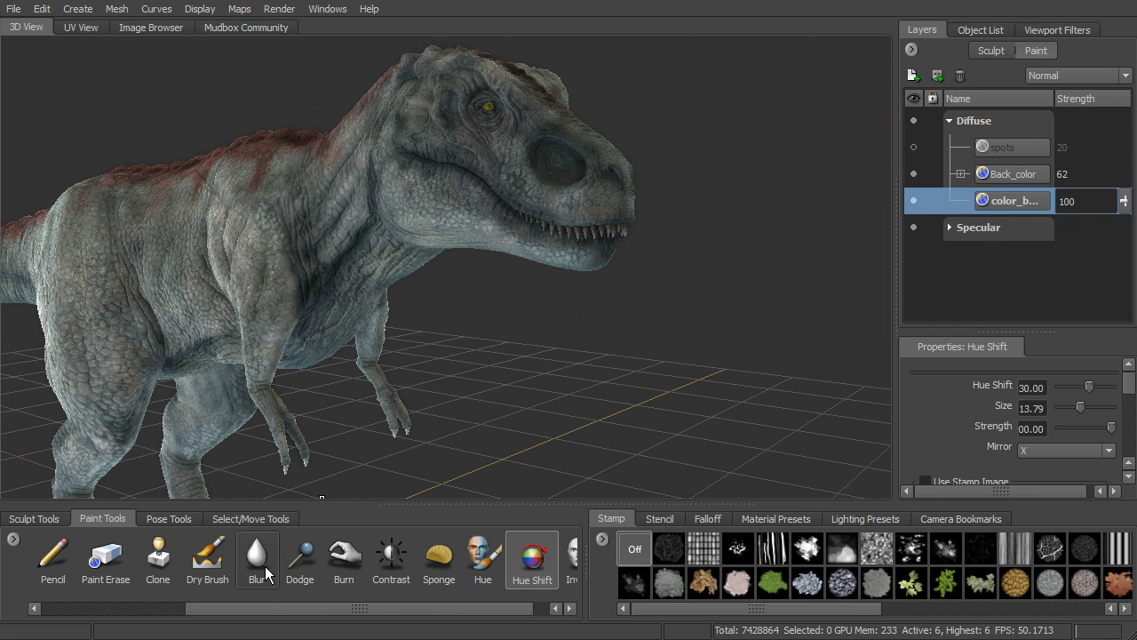
{"action": "scroll", "coordinate": [275, 611], "scroll_direction": "down", "scroll_amount": 1}
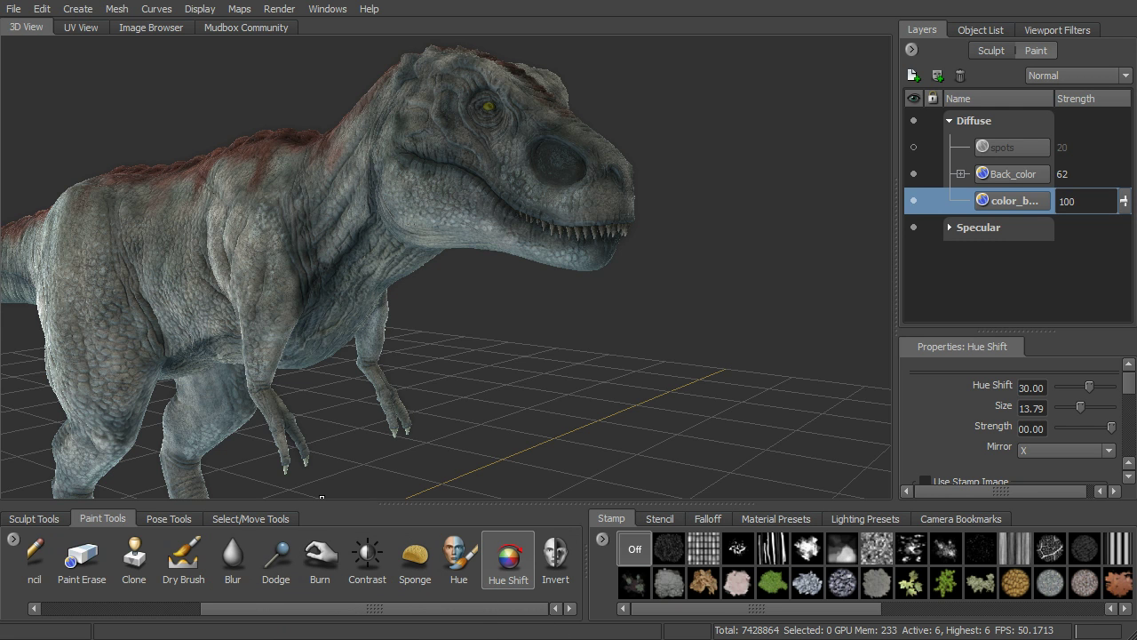
{"action": "left_click", "coordinate": [245, 574]}
{"action": "scroll", "coordinate": [467, 306], "scroll_direction": "up", "scroll_amount": 5}
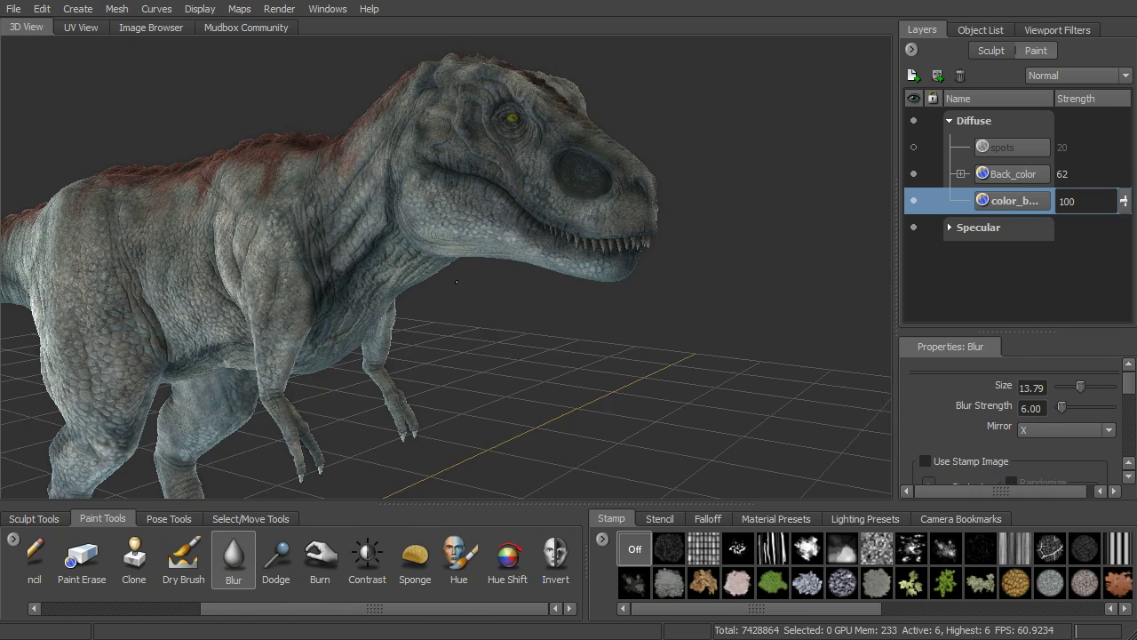
{"action": "scroll", "coordinate": [467, 328], "scroll_direction": "up", "scroll_amount": 3}
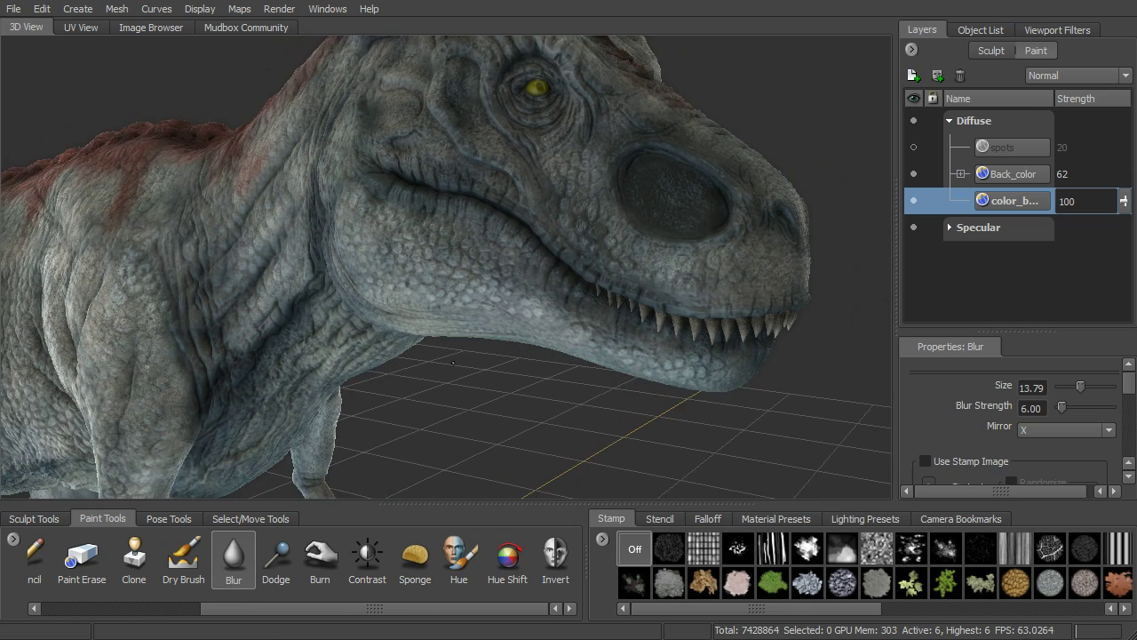
{"action": "scroll", "coordinate": [467, 342], "scroll_direction": "down", "scroll_amount": 3}
Lighten the dark hollow on the dinosaur's snout with the Dodge brush, affecting midtones at size 7.70
{"action": "mouse_move", "coordinate": [467, 342]}
{"action": "left_mouse_down", "text": "alt"}
{"action": "mouse_move", "coordinate": [507, 316]}
{"action": "mouse_move", "coordinate": [497, 382]}
{"action": "left_mouse_up", "text": "alt"}
{"action": "left_click", "coordinate": [276, 559]}
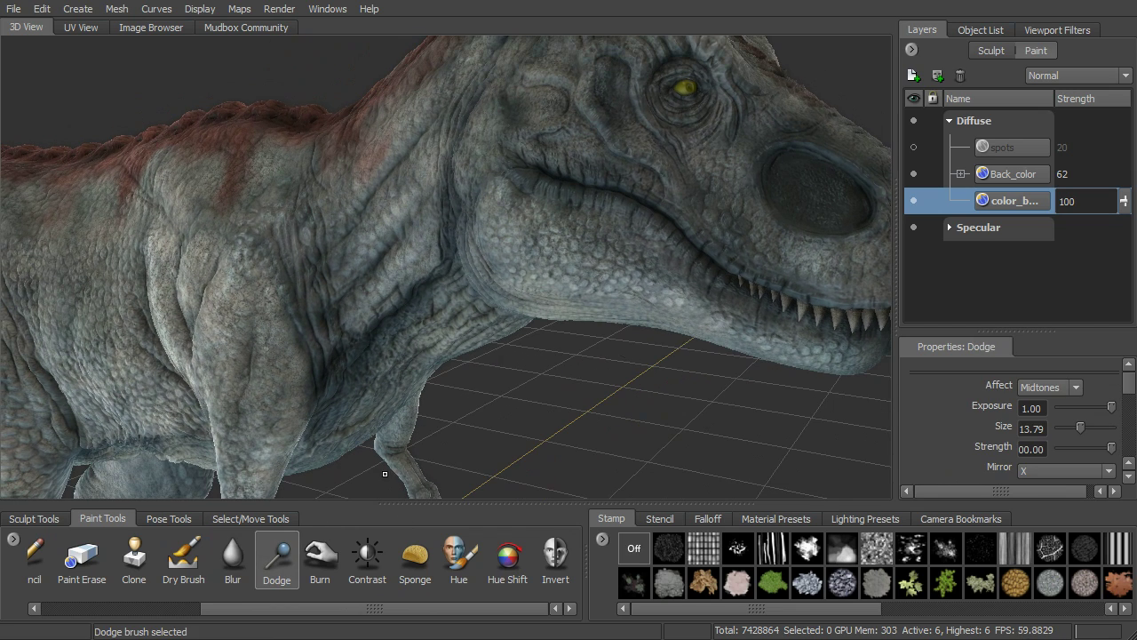
{"action": "scroll", "coordinate": [649, 299], "scroll_direction": "up", "scroll_amount": 3}
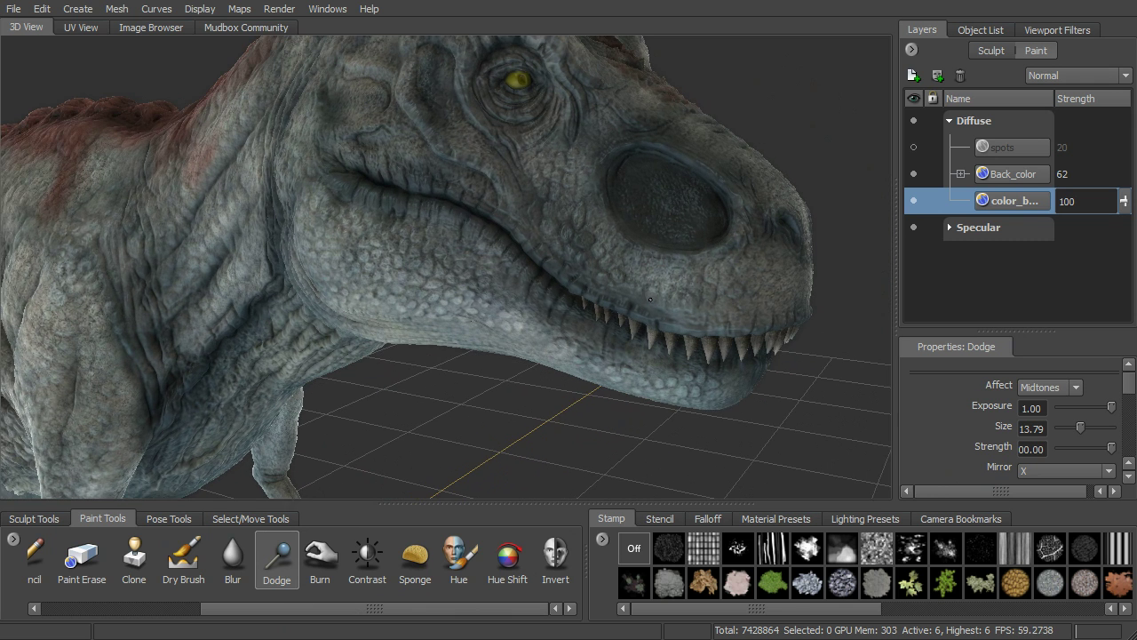
{"action": "scroll", "coordinate": [650, 299], "scroll_direction": "up", "scroll_amount": 1}
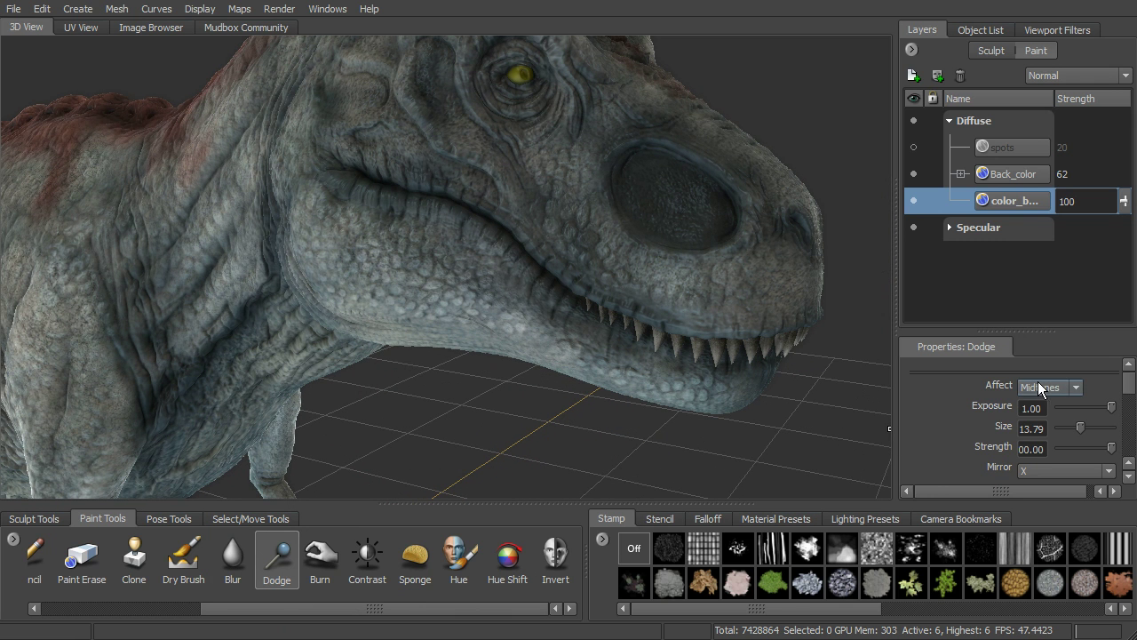
{"action": "left_click_drag", "start_coordinate": [1034, 332], "coordinate": [1039, 276]}
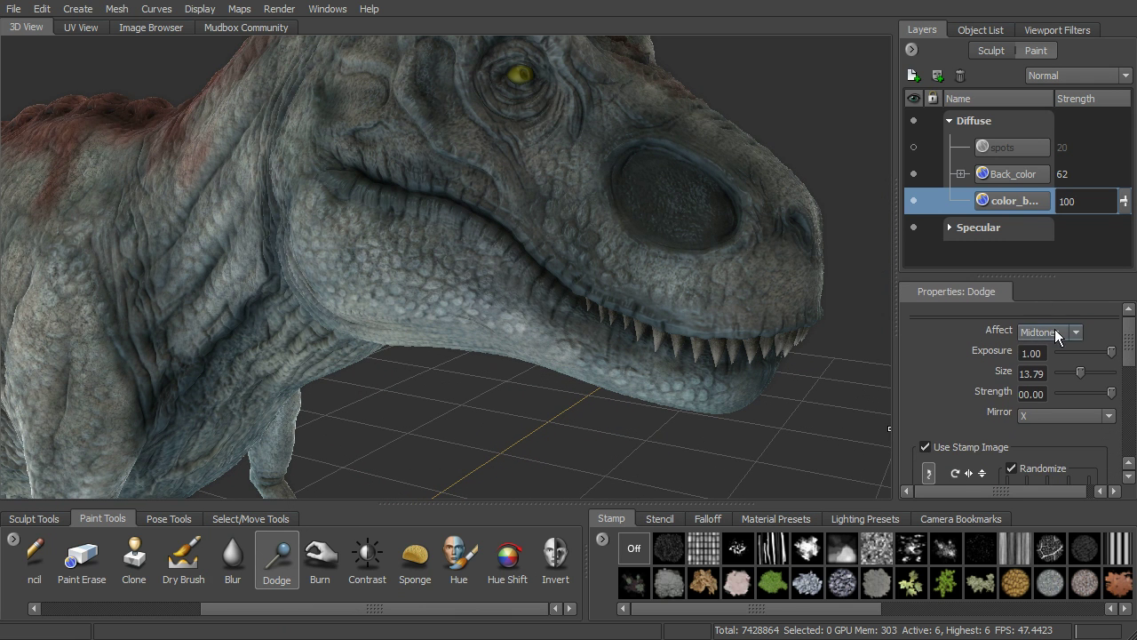
{"action": "left_click", "coordinate": [1055, 332]}
{"action": "left_click", "coordinate": [1054, 359]}
{"action": "left_click_drag", "start_coordinate": [1126, 360], "coordinate": [1133, 373]}
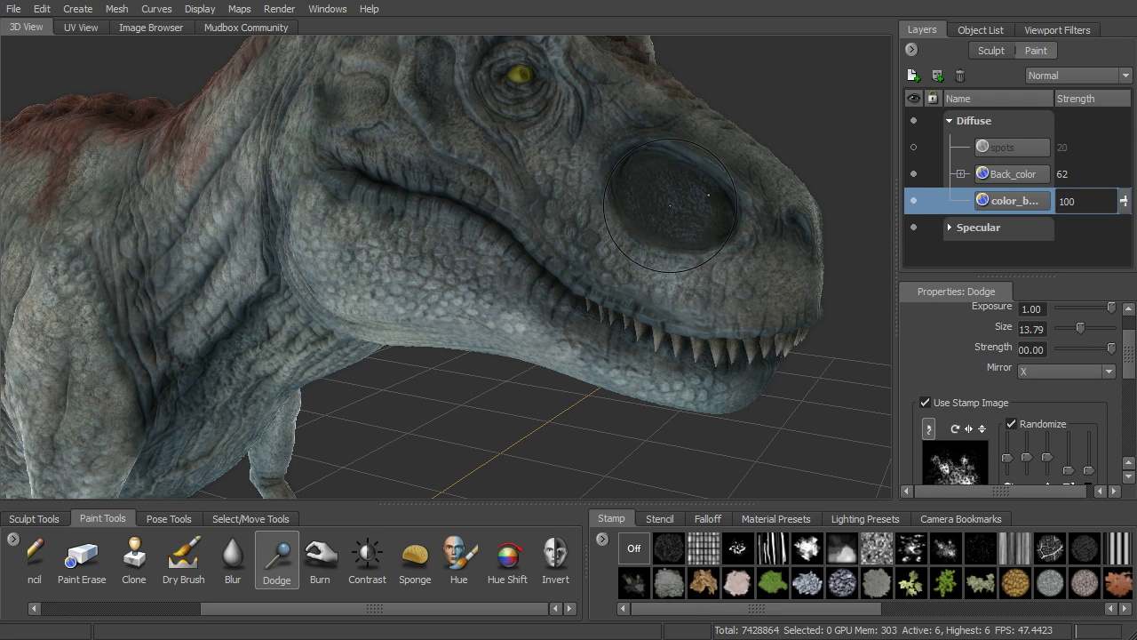
{"action": "key", "text": "b"}
{"action": "left_click_drag", "start_coordinate": [690, 204], "coordinate": [661, 203]}
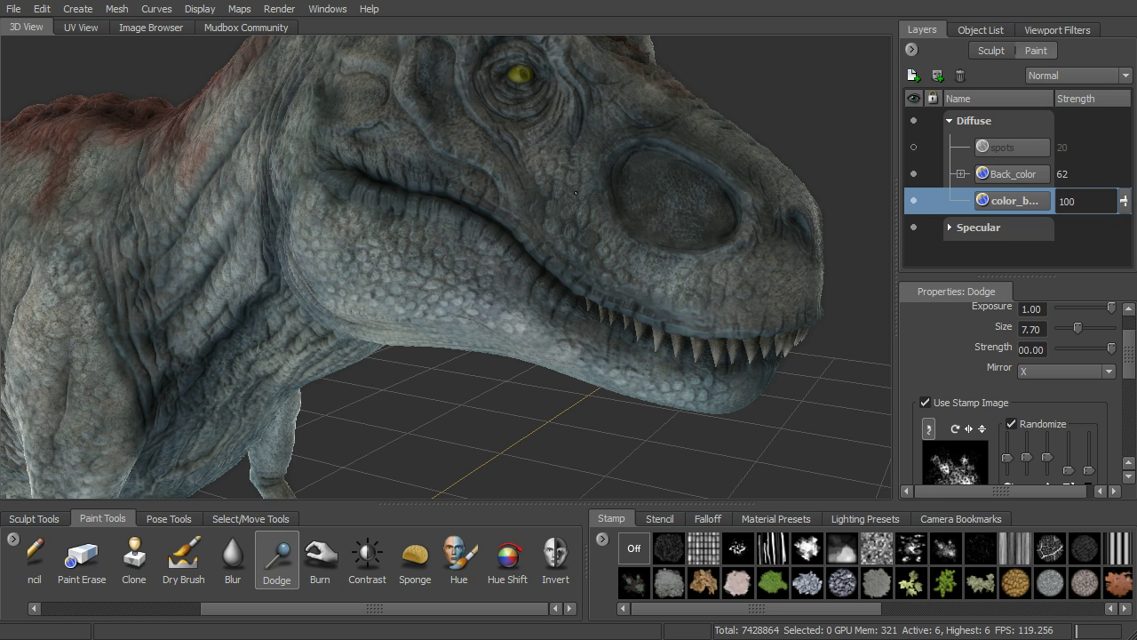
Darken the cheek and mouth corner with the Burn brush, increasing its size to 10.01 and 19.53
{"action": "left_click", "coordinate": [320, 555]}
{"action": "mouse_move", "coordinate": [507, 292]}
{"action": "left_mouse_down", "text": "alt"}
{"action": "mouse_move", "coordinate": [455, 254]}
{"action": "mouse_move", "coordinate": [476, 206]}
{"action": "left_mouse_up", "text": "alt"}
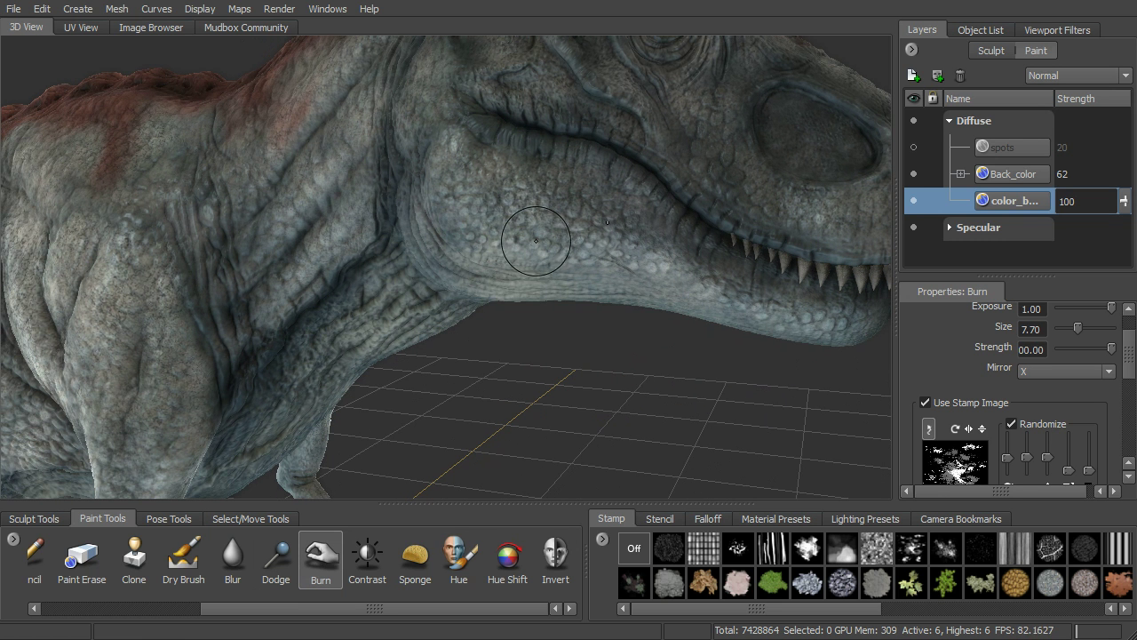
{"action": "mouse_move", "coordinate": [537, 233]}
{"action": "left_mouse_down"}
{"action": "mouse_move", "coordinate": [544, 227]}
{"action": "mouse_move", "coordinate": [518, 232]}
{"action": "left_mouse_up"}
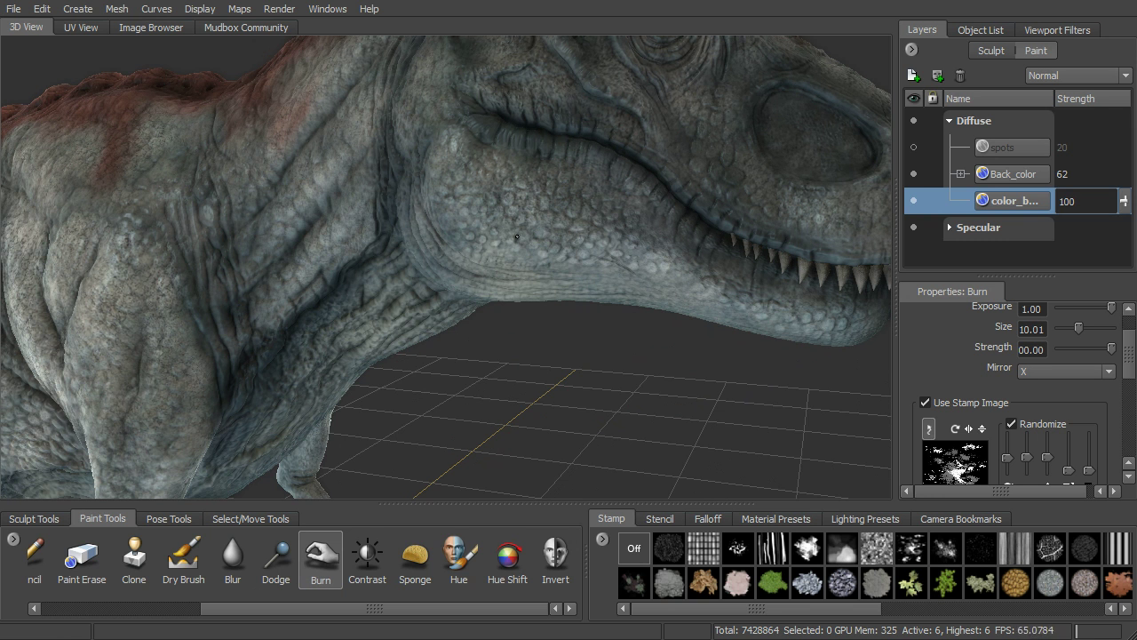
{"action": "left_click_drag", "start_coordinate": [459, 159], "coordinate": [552, 164]}
Try a Contrast brush stroke on the dinosaur's hip, and undo it
{"action": "mouse_move", "coordinate": [606, 207]}
{"action": "left_mouse_down", "text": "alt"}
{"action": "mouse_move", "coordinate": [576, 212]}
{"action": "mouse_move", "coordinate": [544, 287]}
{"action": "mouse_move", "coordinate": [513, 258]}
{"action": "mouse_move", "coordinate": [576, 267]}
{"action": "left_mouse_up", "text": "alt"}
{"action": "mouse_move", "coordinate": [573, 268]}
{"action": "right_mouse_down", "text": "alt"}
{"action": "mouse_move", "coordinate": [504, 238]}
{"action": "mouse_move", "coordinate": [449, 309]}
{"action": "right_mouse_up", "text": "alt"}
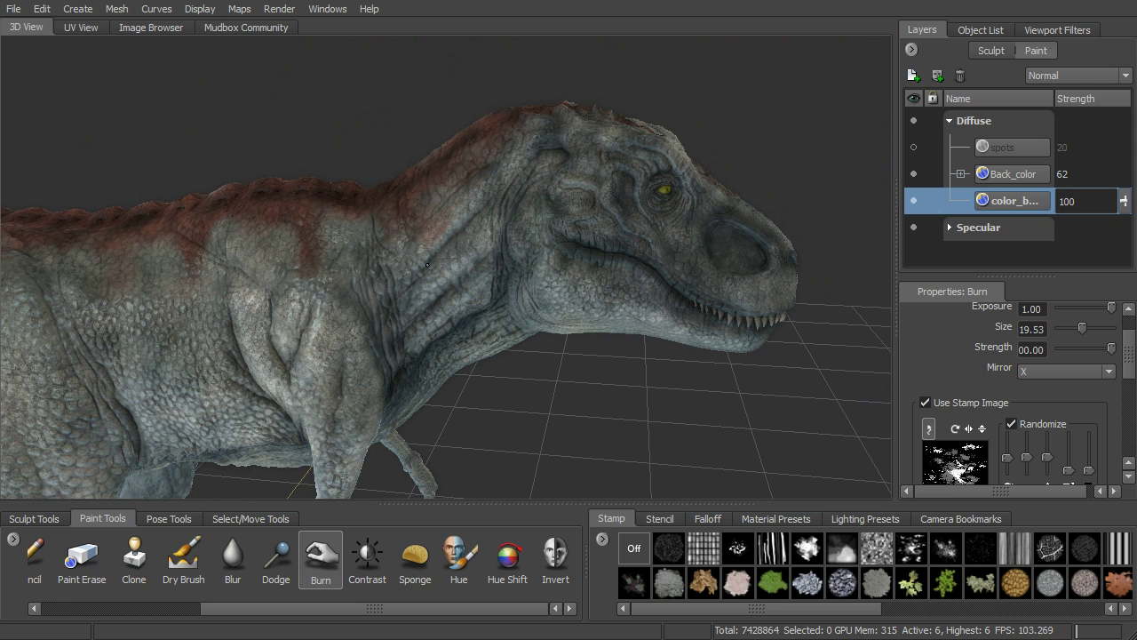
{"action": "middle_click_drag", "start_coordinate": [264, 254], "coordinate": [476, 250], "text": "alt"}
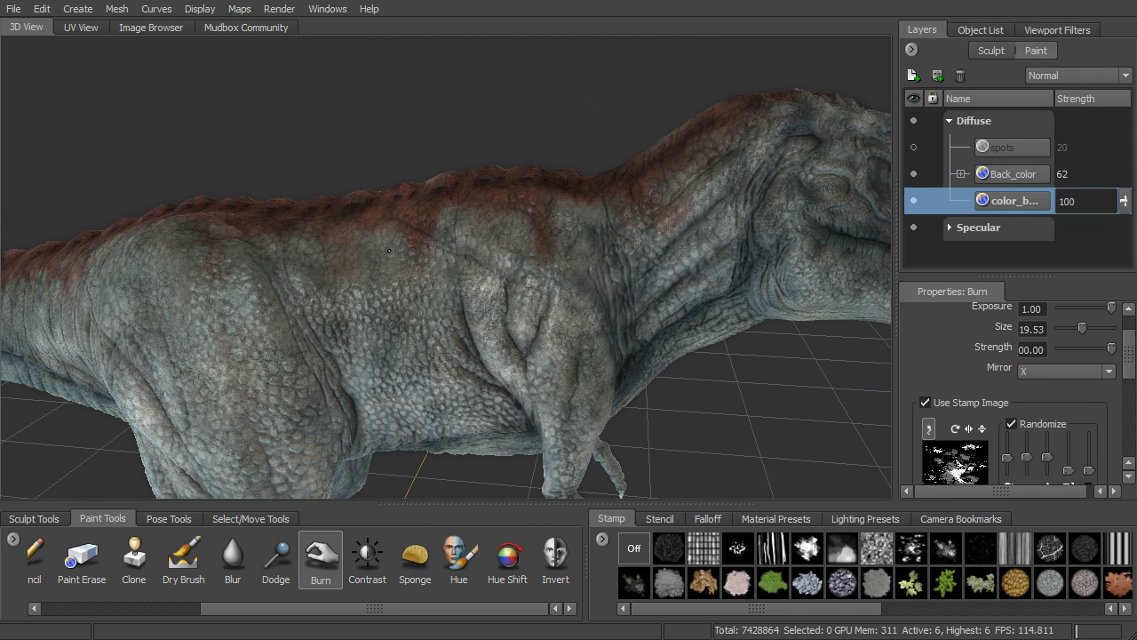
{"action": "middle_click_drag", "start_coordinate": [395, 274], "coordinate": [488, 283], "text": "alt"}
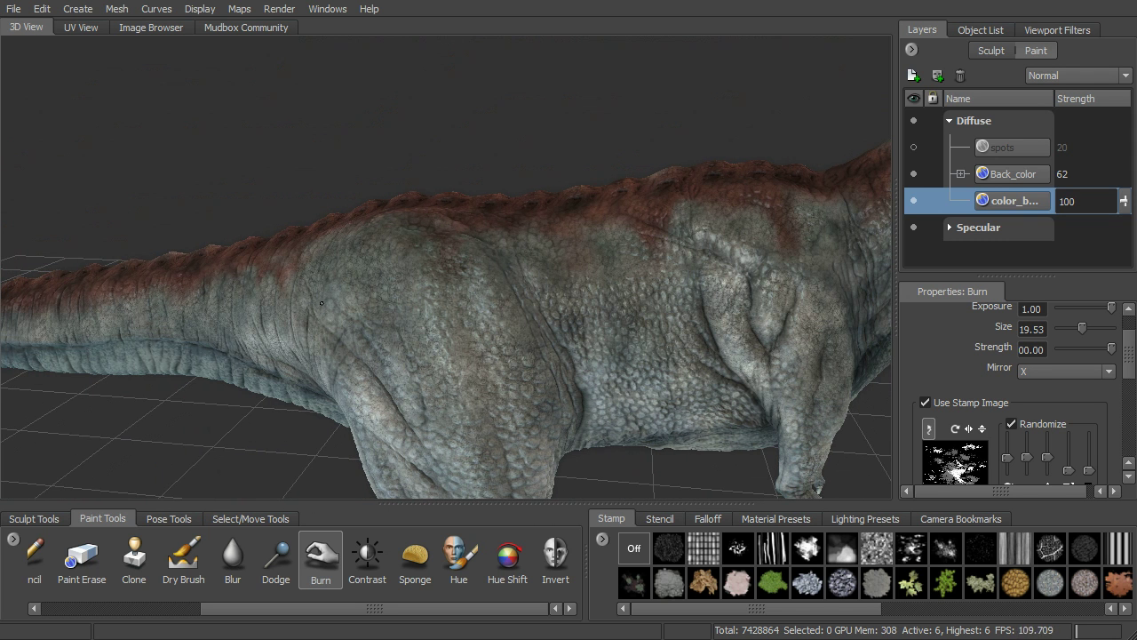
{"action": "left_click_drag", "start_coordinate": [548, 323], "coordinate": [593, 293], "text": "alt"}
{"action": "left_click", "coordinate": [364, 566]}
{"action": "right_click_drag", "start_coordinate": [444, 302], "coordinate": [489, 299], "text": "alt"}
{"action": "mouse_move", "coordinate": [453, 297]}
{"action": "left_mouse_down"}
{"action": "mouse_move", "coordinate": [435, 269]}
{"action": "mouse_move", "coordinate": [509, 264]}
{"action": "left_mouse_up"}
{"action": "key", "text": "ctrl+z"}
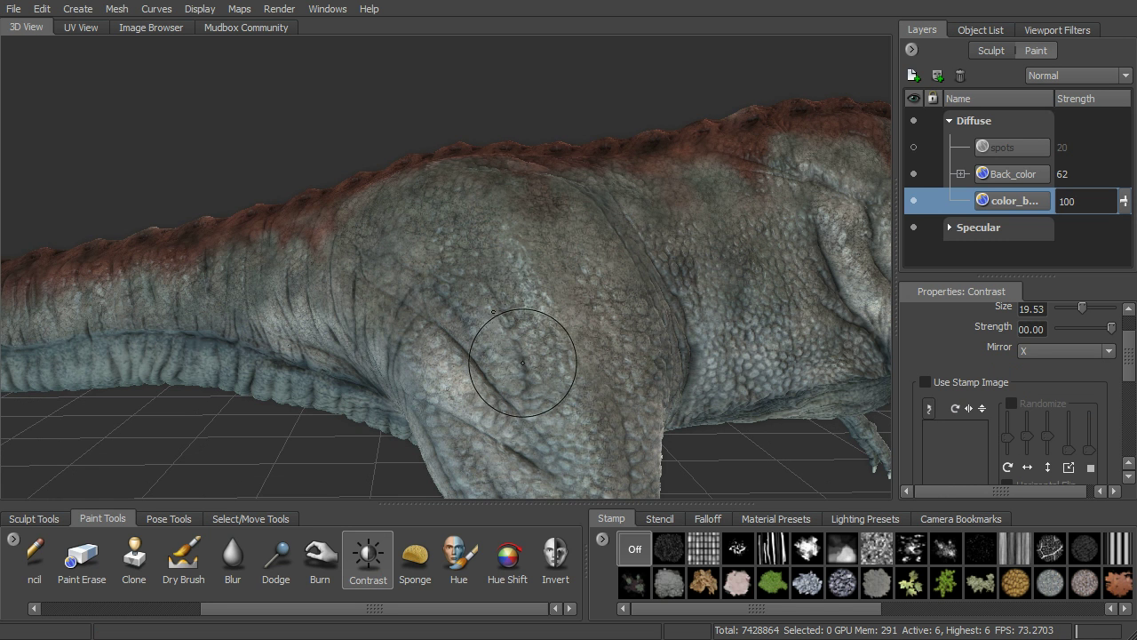
Activate the Sponge brush and select the Back_color layer for the tail and back
{"action": "left_click", "coordinate": [417, 571]}
{"action": "mouse_move", "coordinate": [493, 322]}
{"action": "left_mouse_down", "text": "alt"}
{"action": "mouse_move", "coordinate": [610, 330]}
{"action": "mouse_move", "coordinate": [626, 306]}
{"action": "mouse_move", "coordinate": [604, 286]}
{"action": "mouse_move", "coordinate": [534, 283]}
{"action": "mouse_move", "coordinate": [564, 284]}
{"action": "mouse_move", "coordinate": [535, 295]}
{"action": "left_mouse_up", "text": "alt"}
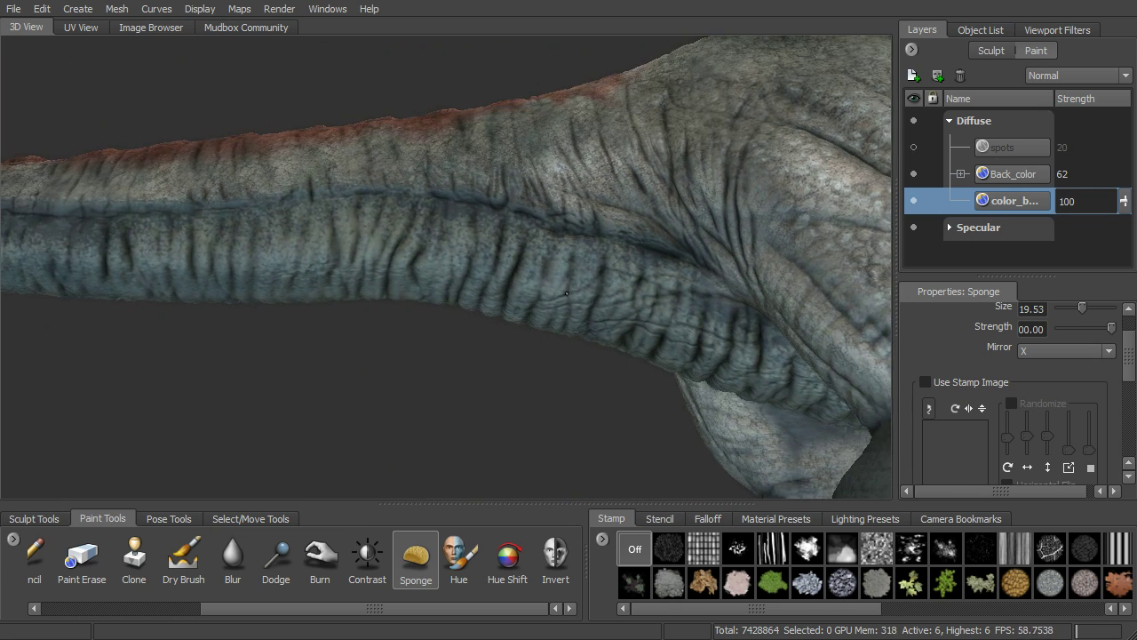
{"action": "middle_click_drag", "start_coordinate": [632, 265], "coordinate": [608, 308], "text": "alt"}
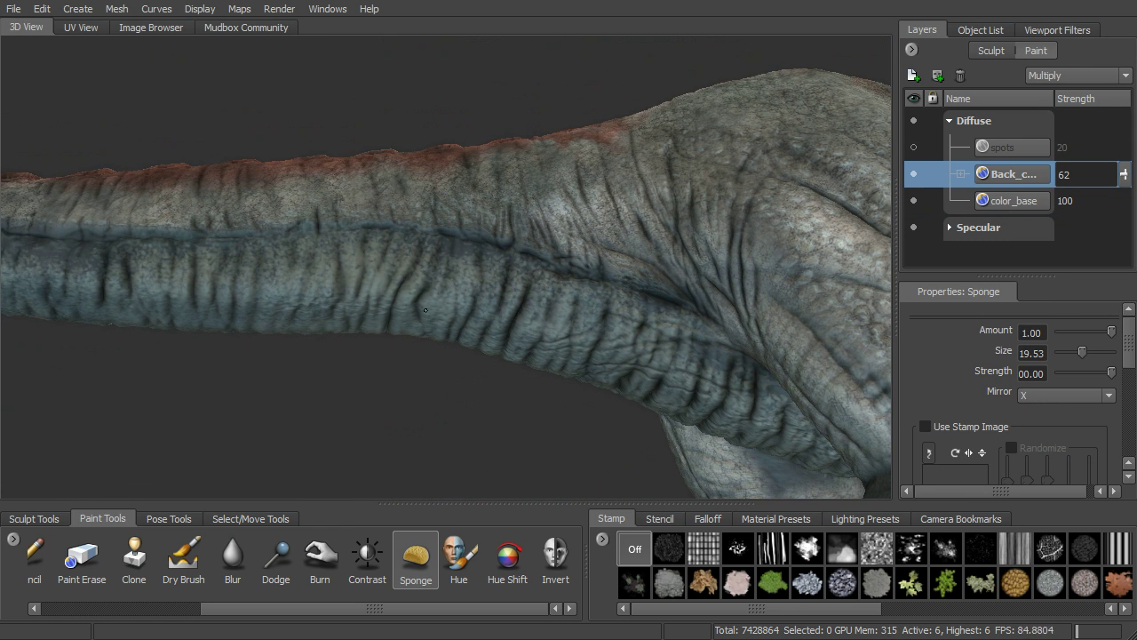
{"action": "left_click_drag", "start_coordinate": [639, 198], "coordinate": [684, 293], "text": "alt"}
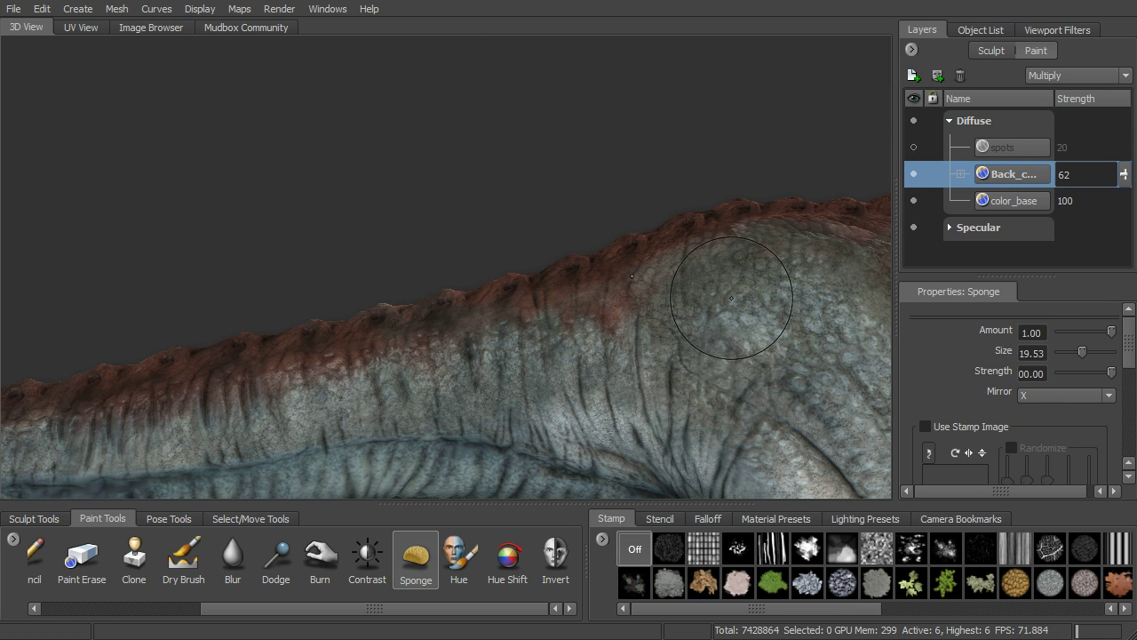
On the color_base layer, lighten the tail's underside with the Dodge brush and darken the crease at its base with Burn
{"action": "left_click", "coordinate": [1007, 200]}
{"action": "left_click_drag", "start_coordinate": [729, 367], "coordinate": [675, 284], "text": "alt"}
{"action": "right_click_drag", "start_coordinate": [675, 284], "coordinate": [561, 237], "text": "alt"}
{"action": "left_click_drag", "start_coordinate": [561, 237], "coordinate": [665, 290], "text": "alt"}
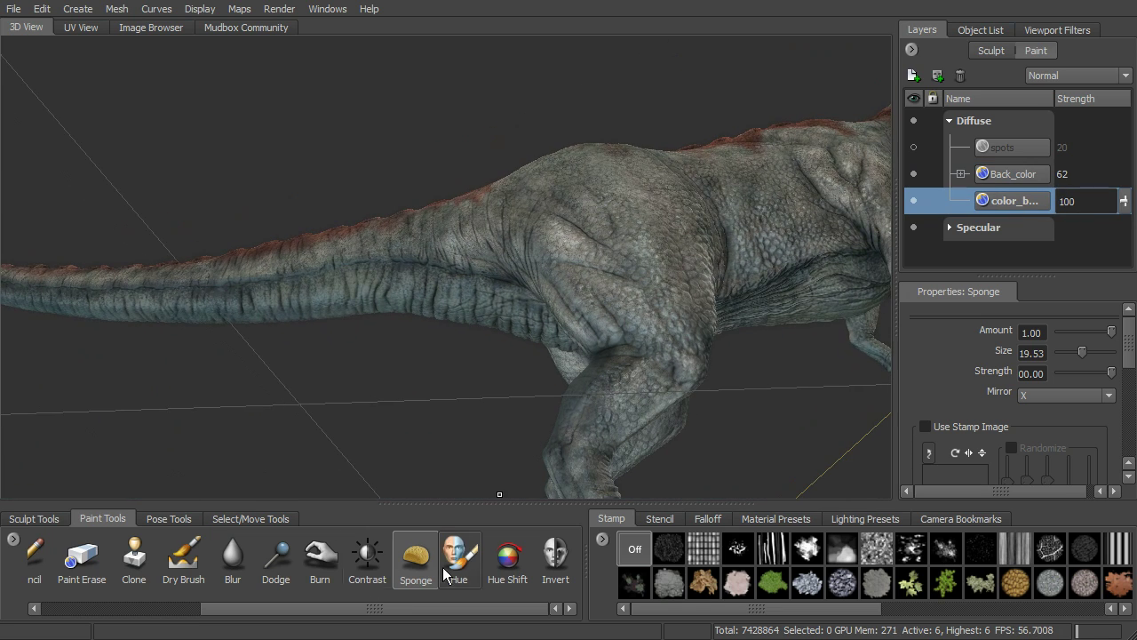
{"action": "left_click", "coordinate": [275, 558]}
{"action": "mouse_move", "coordinate": [568, 356]}
{"action": "left_mouse_down", "text": "alt"}
{"action": "mouse_move", "coordinate": [587, 315]}
{"action": "mouse_move", "coordinate": [590, 324]}
{"action": "left_mouse_up", "text": "alt"}
{"action": "mouse_move", "coordinate": [494, 316]}
{"action": "left_mouse_down"}
{"action": "mouse_move", "coordinate": [412, 291]}
{"action": "mouse_move", "coordinate": [126, 306]}
{"action": "left_mouse_up"}
{"action": "left_click_drag", "start_coordinate": [714, 353], "coordinate": [714, 369]}
{"action": "left_click", "coordinate": [316, 573]}
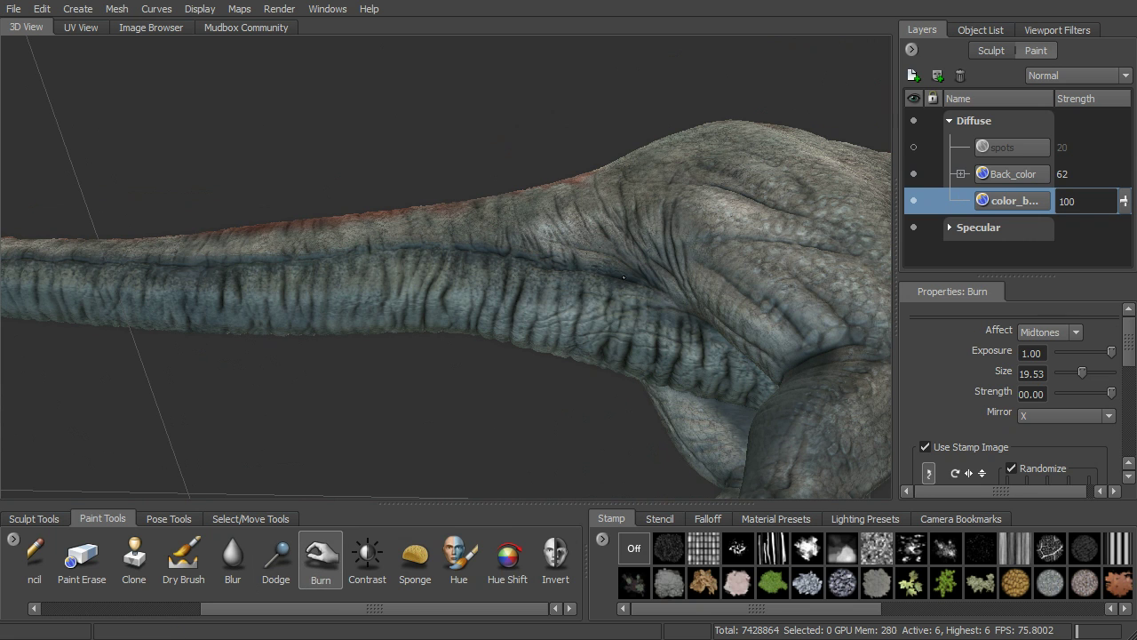
{"action": "left_click_drag", "start_coordinate": [634, 293], "coordinate": [593, 269]}
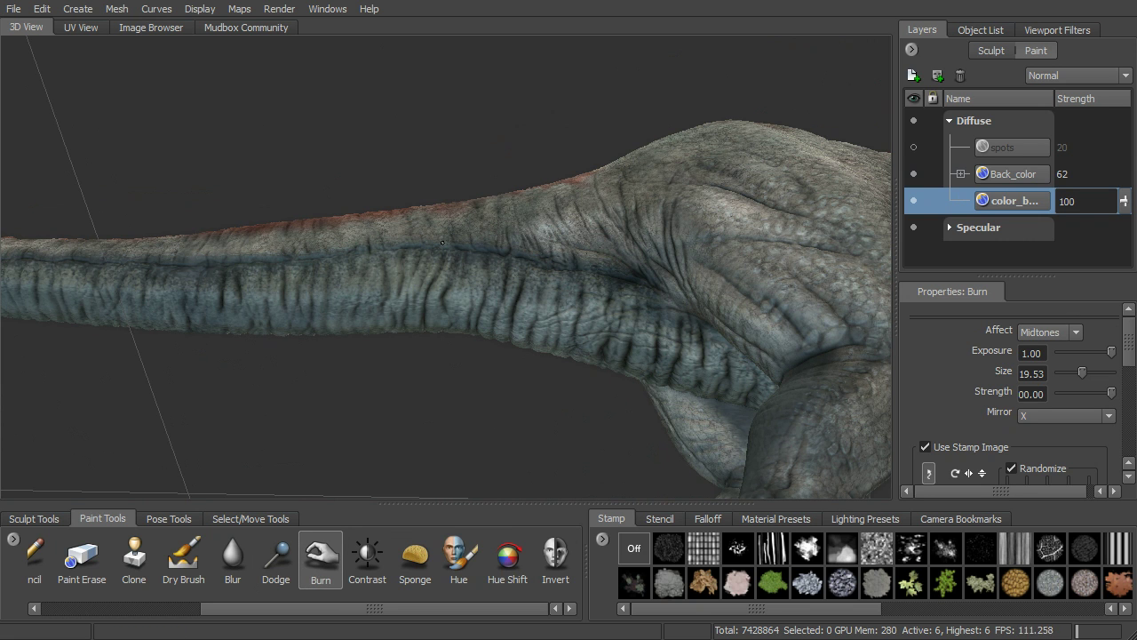
Activate the Dodge brush and examine the dinosaur's belly, throat, neck and jaw from several angles
{"action": "left_click_drag", "start_coordinate": [634, 320], "coordinate": [524, 346], "text": "alt"}
{"action": "left_click", "coordinate": [278, 562]}
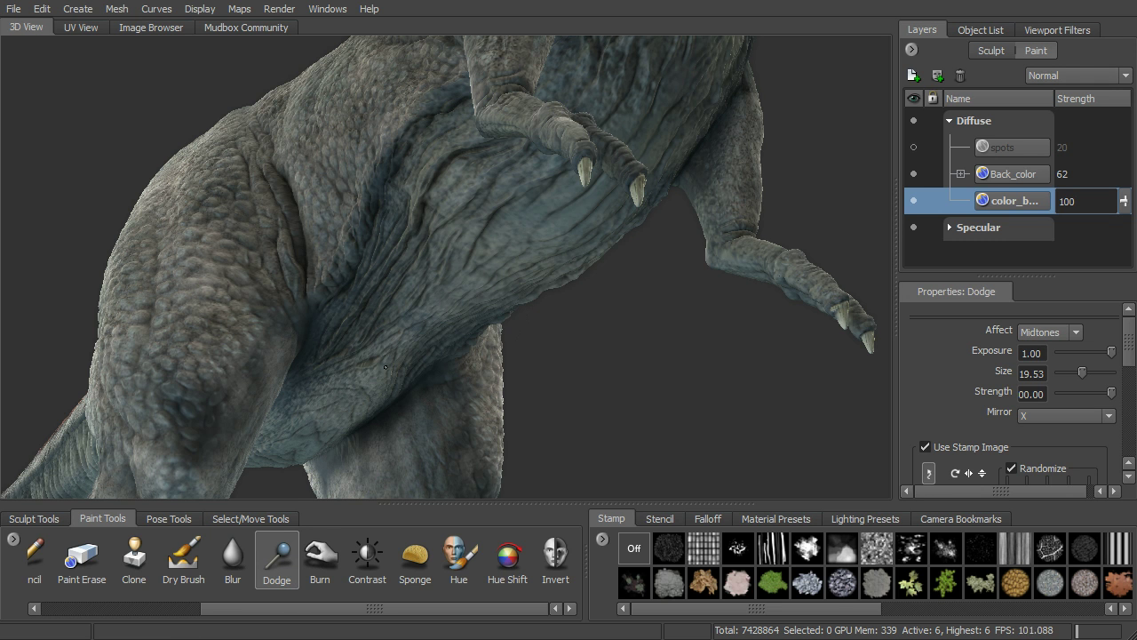
{"action": "left_click_drag", "start_coordinate": [543, 219], "coordinate": [169, 360], "text": "alt"}
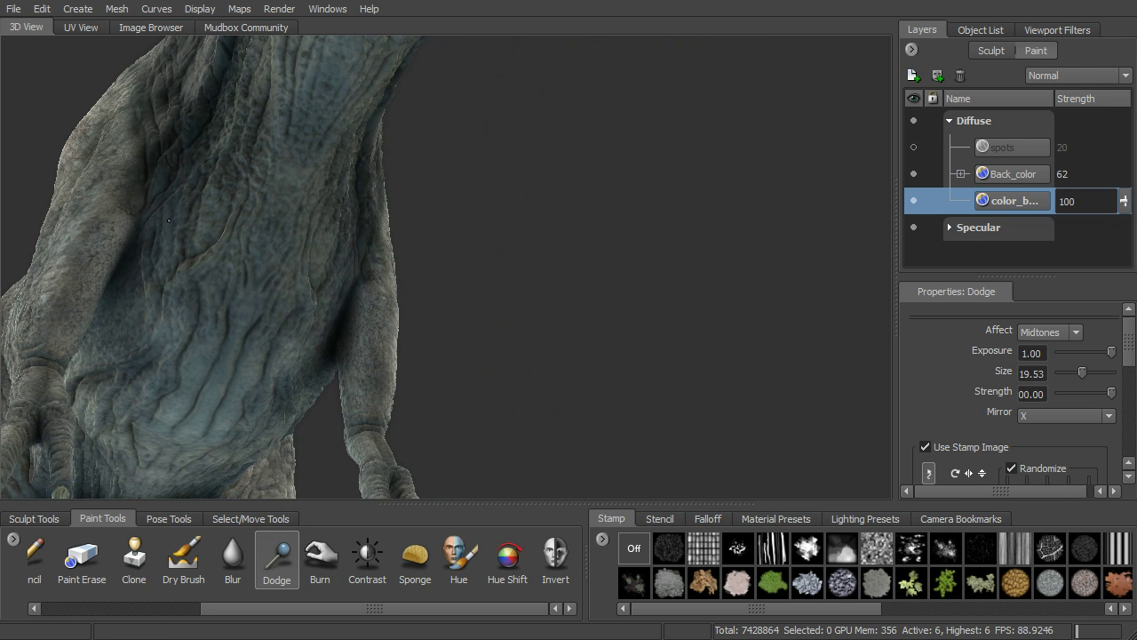
{"action": "left_click_drag", "start_coordinate": [266, 266], "coordinate": [304, 304], "text": "alt"}
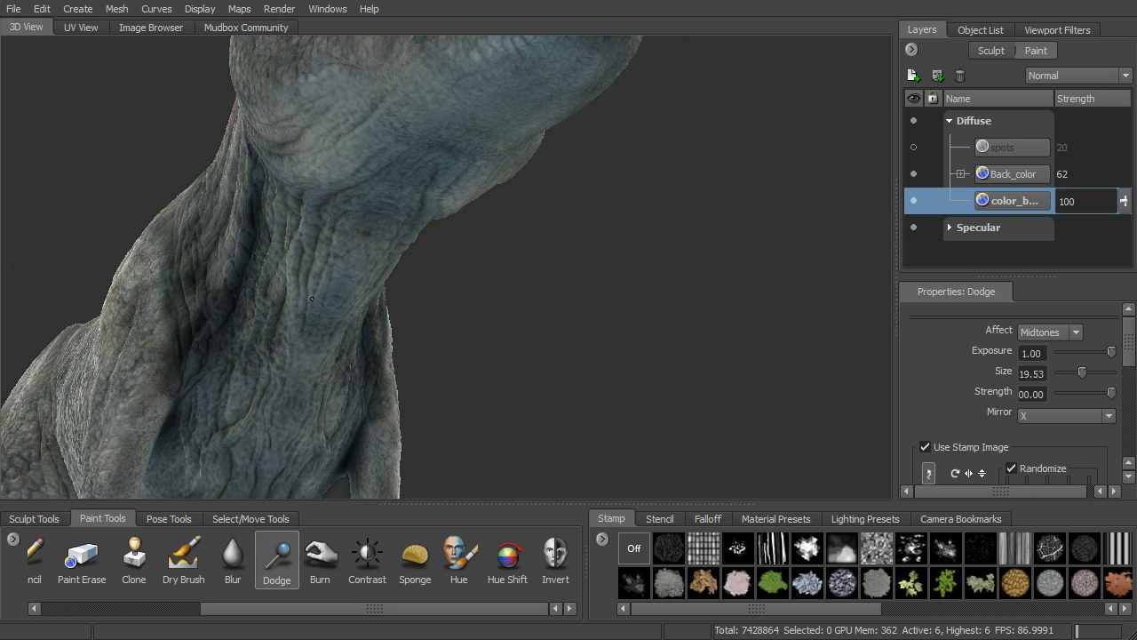
{"action": "left_click_drag", "start_coordinate": [417, 160], "coordinate": [418, 140], "text": "alt"}
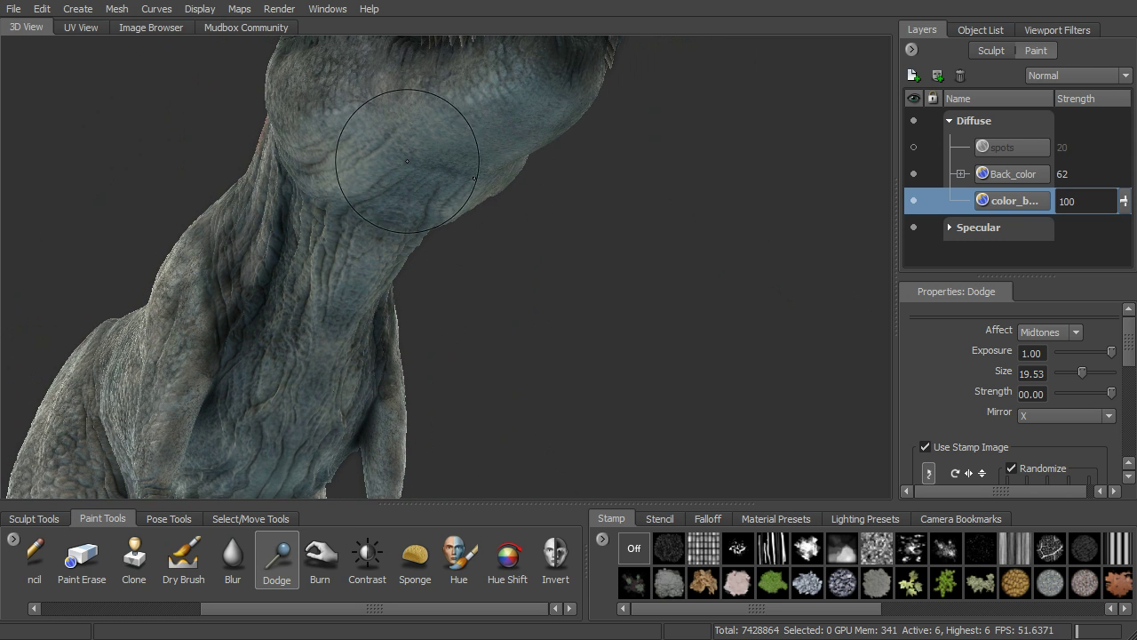
{"action": "left_click_drag", "start_coordinate": [430, 101], "coordinate": [603, 349], "text": "alt"}
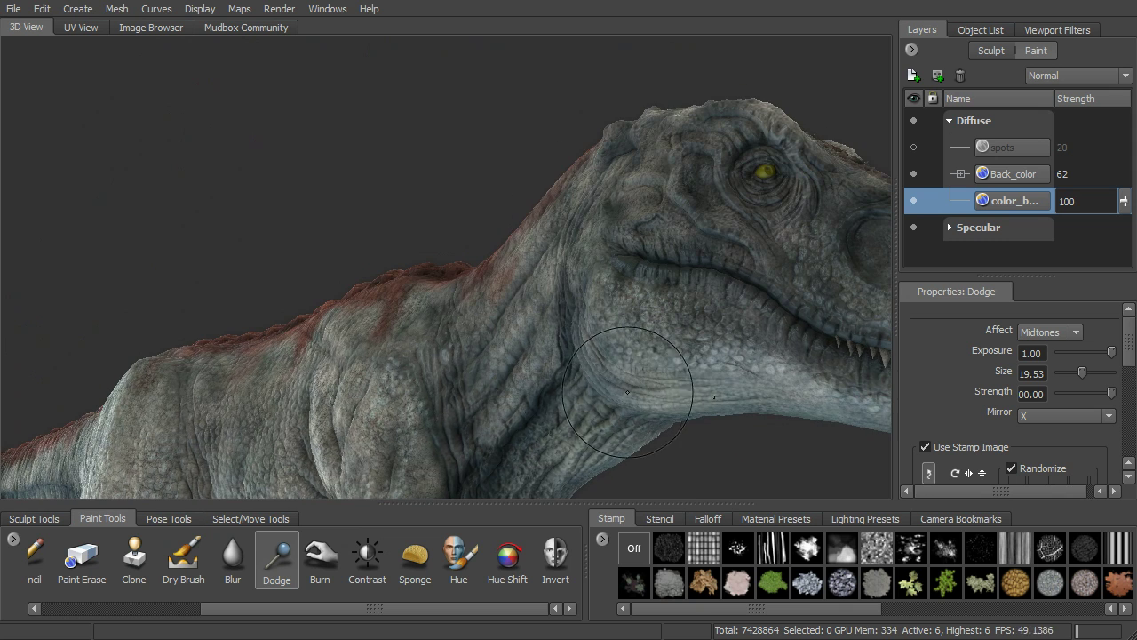
{"action": "left_click_drag", "start_coordinate": [596, 284], "coordinate": [639, 303], "text": "alt"}
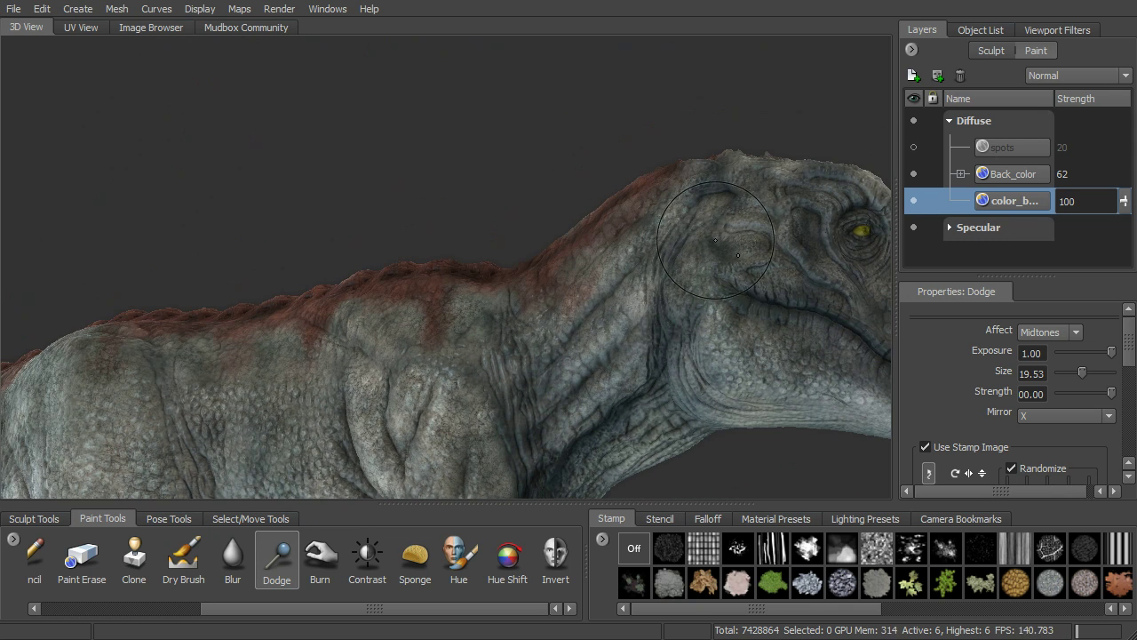
{"action": "left_click_drag", "start_coordinate": [718, 280], "coordinate": [625, 333], "text": "alt"}
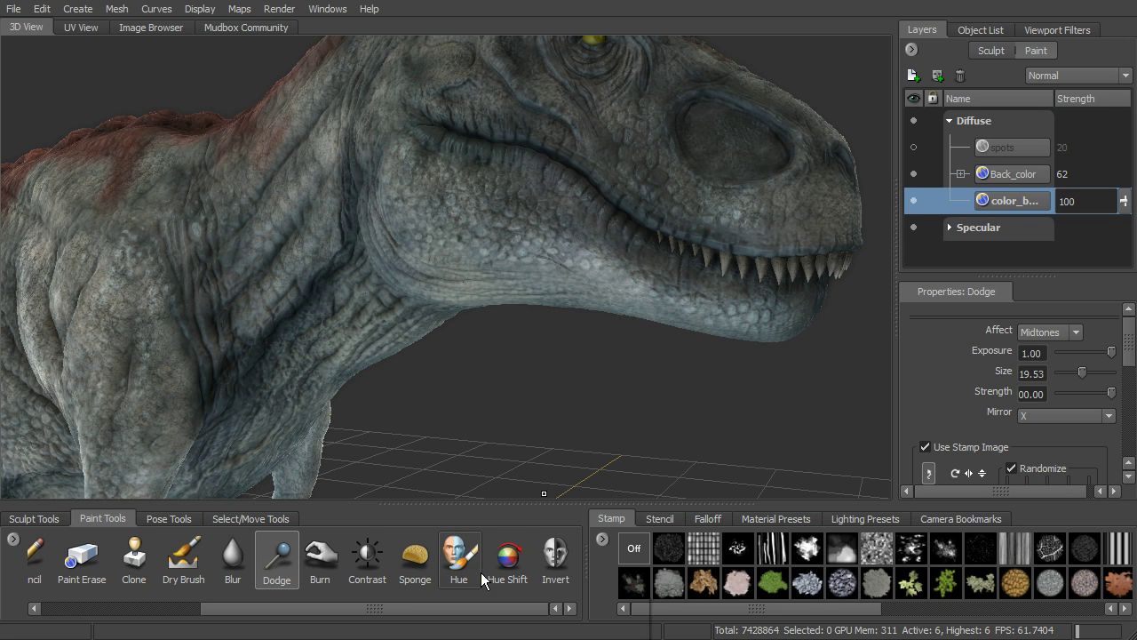
Activate the Hue brush and inspect the scales on the dinosaur's cheek and lower jaw
{"action": "left_click", "coordinate": [461, 560]}
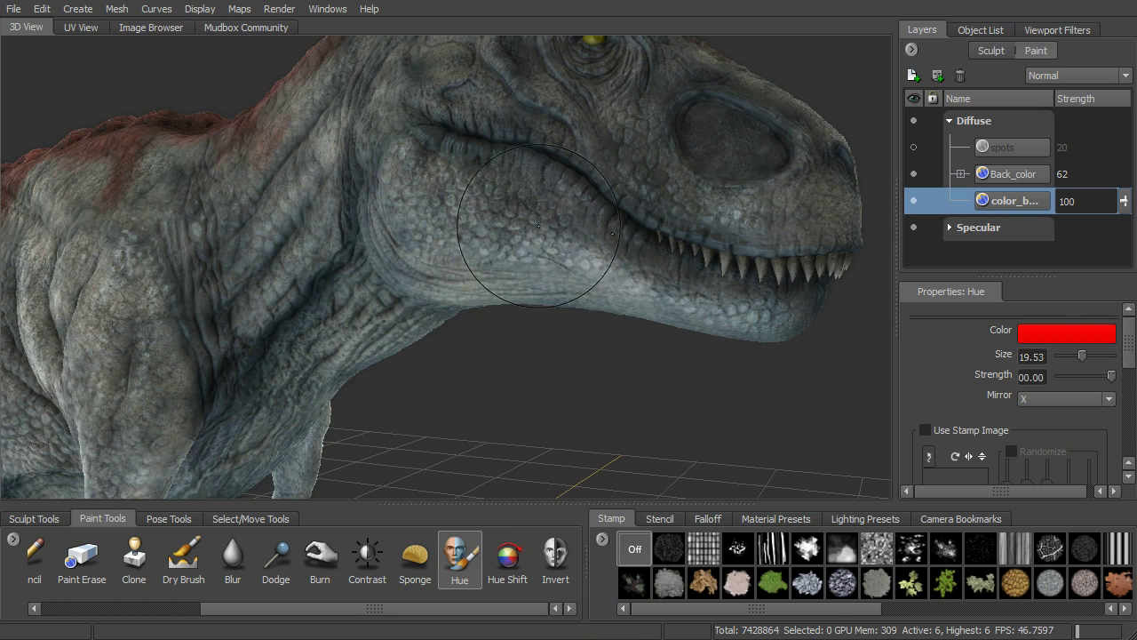
{"action": "middle_click_drag", "start_coordinate": [539, 234], "coordinate": [561, 334], "text": "alt"}
{"action": "right_click_drag", "start_coordinate": [497, 274], "coordinate": [549, 275], "text": "alt"}
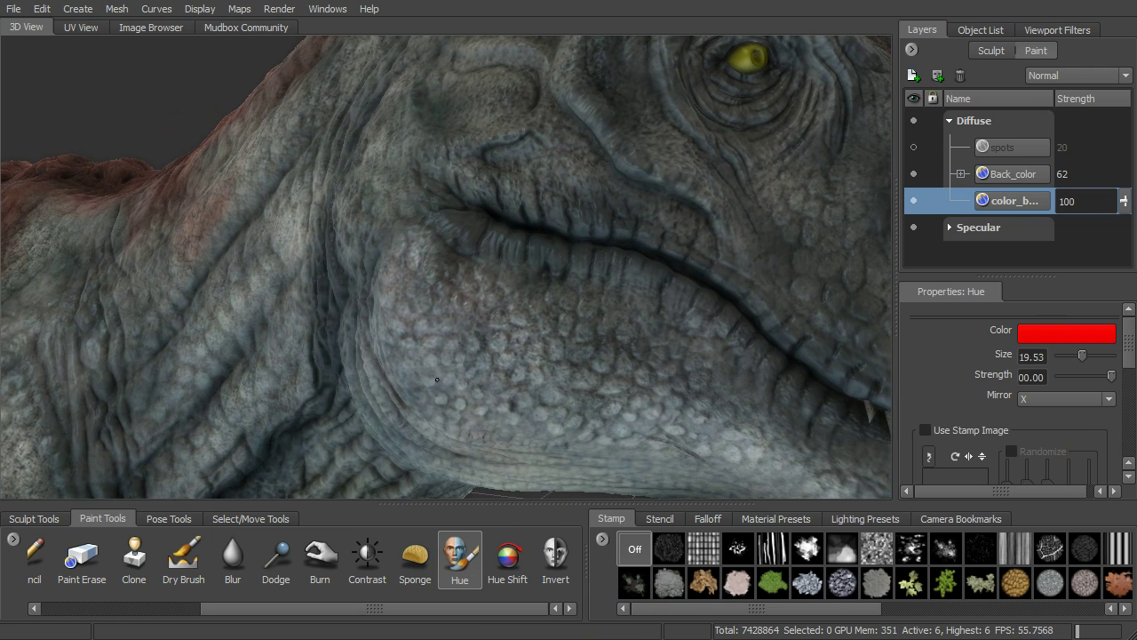
{"action": "scroll", "coordinate": [630, 438], "scroll_direction": "down", "scroll_amount": 5}
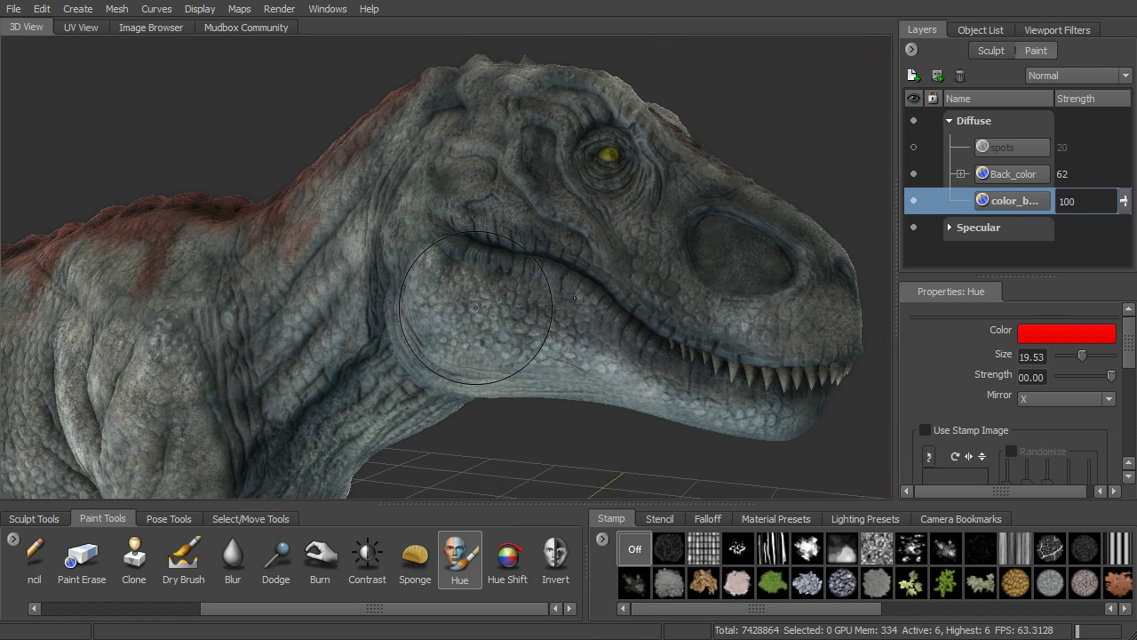
Activate the Hue Shift brush, raise its hue shift to the maximum, try a stroke on the jaw, and undo it
{"action": "left_click", "coordinate": [508, 558]}
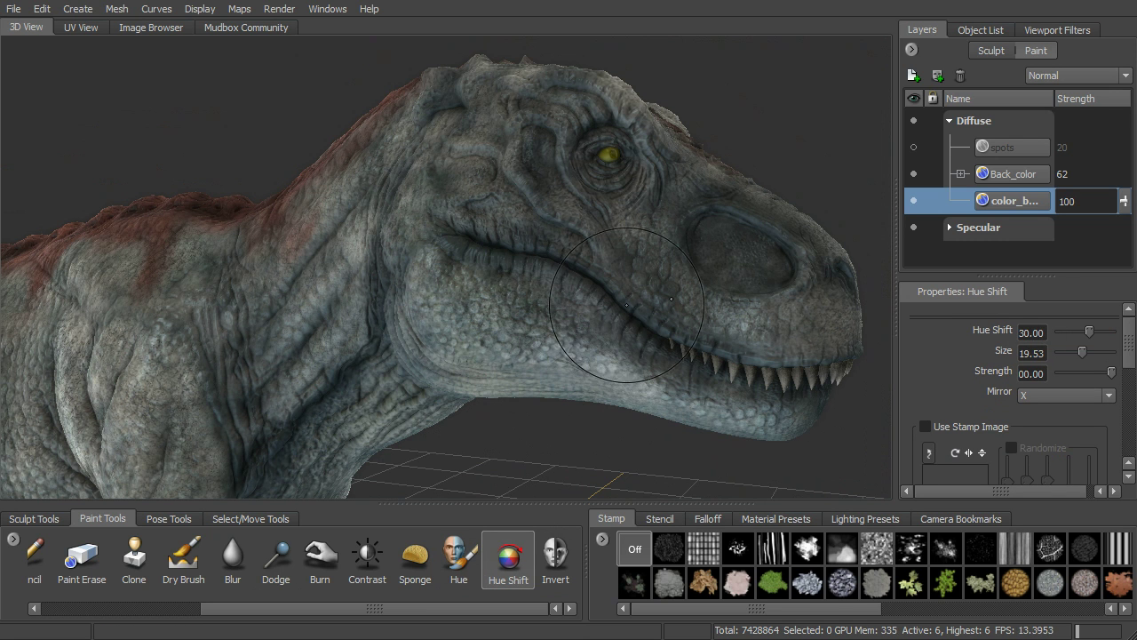
{"action": "left_click_drag", "start_coordinate": [1091, 334], "coordinate": [1117, 338]}
{"action": "key", "text": "ctrl+z"}
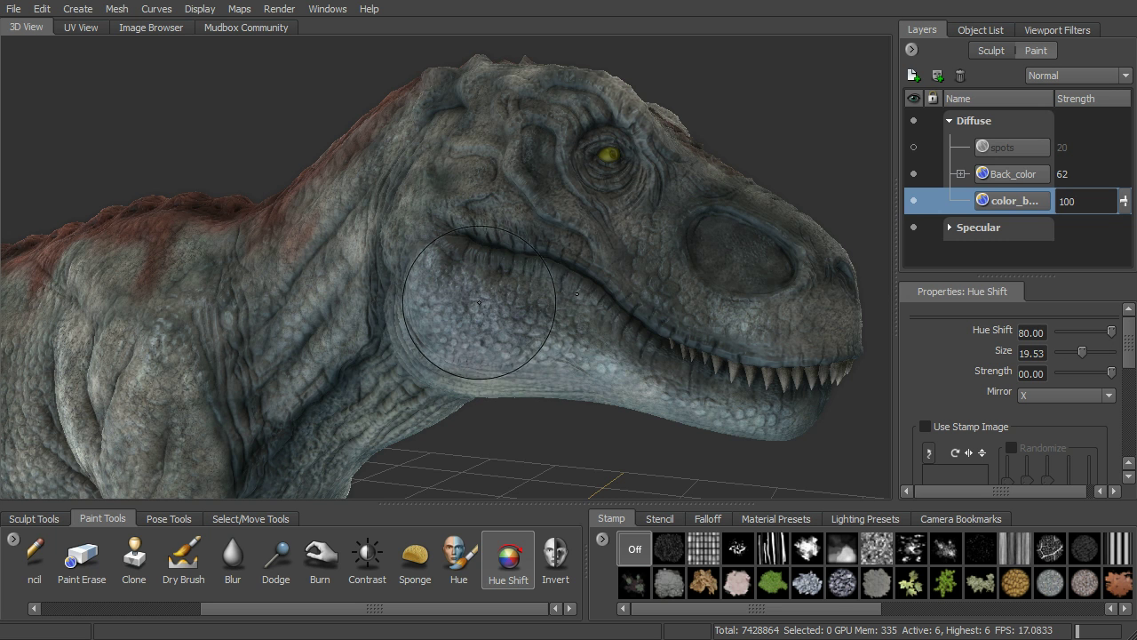
Open the Adjust Color dialog for the color_base layer and place it clear of the dinosaur
{"action": "right_click_drag", "start_coordinate": [601, 335], "coordinate": [550, 334], "text": "alt"}
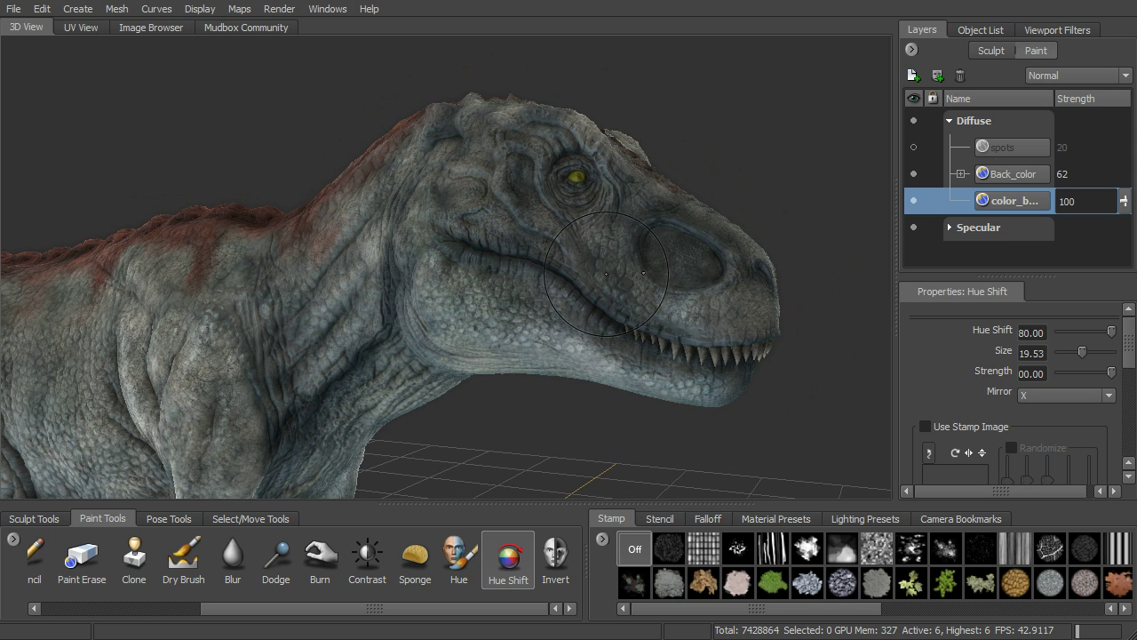
{"action": "right_click_drag", "start_coordinate": [589, 316], "coordinate": [480, 316], "text": "alt"}
{"action": "mouse_move", "coordinate": [479, 316]}
{"action": "middle_mouse_down", "text": "alt"}
{"action": "mouse_move", "coordinate": [666, 233]}
{"action": "mouse_move", "coordinate": [545, 242]}
{"action": "middle_mouse_up", "text": "alt"}
{"action": "left_click_drag", "start_coordinate": [546, 241], "coordinate": [590, 223], "text": "alt"}
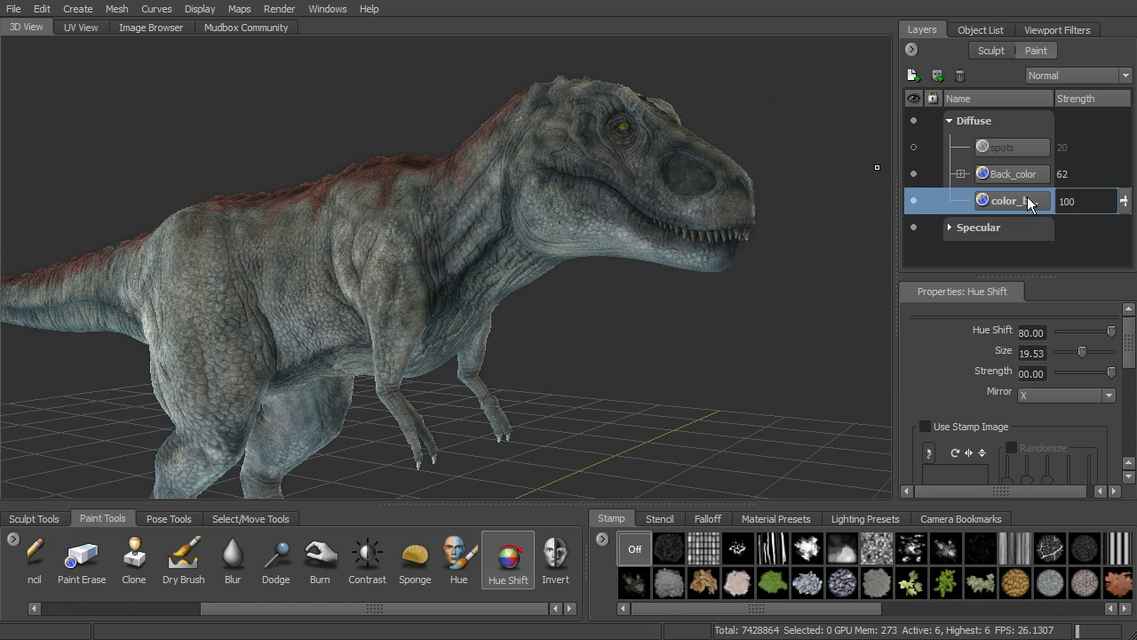
{"action": "left_click", "coordinate": [912, 50]}
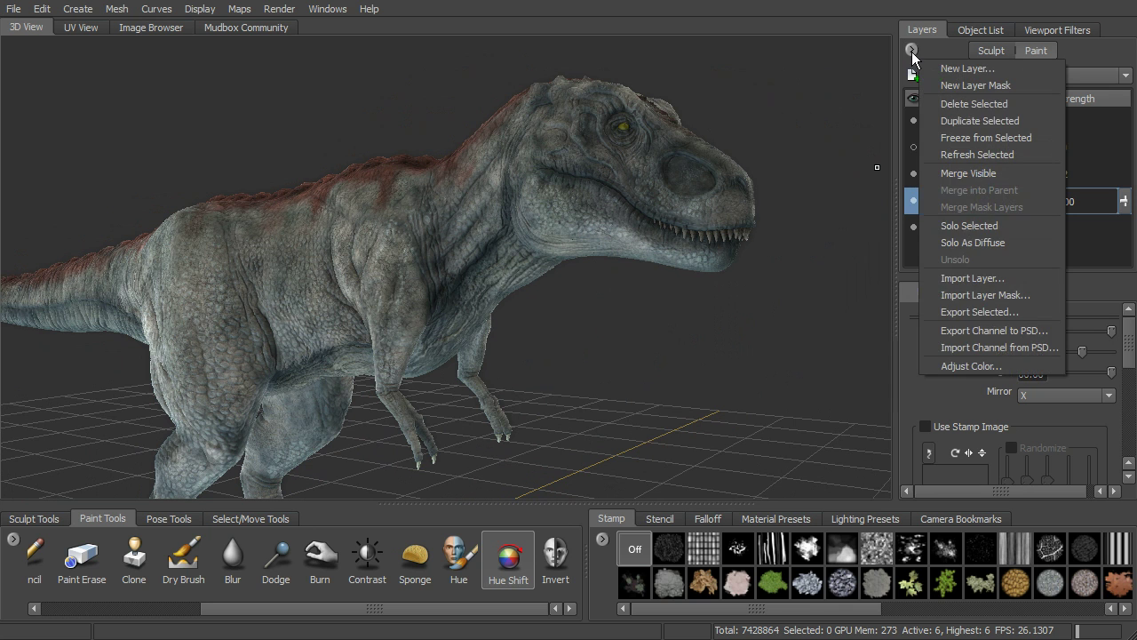
{"action": "left_click", "coordinate": [1115, 148]}
{"action": "left_click", "coordinate": [1027, 201]}
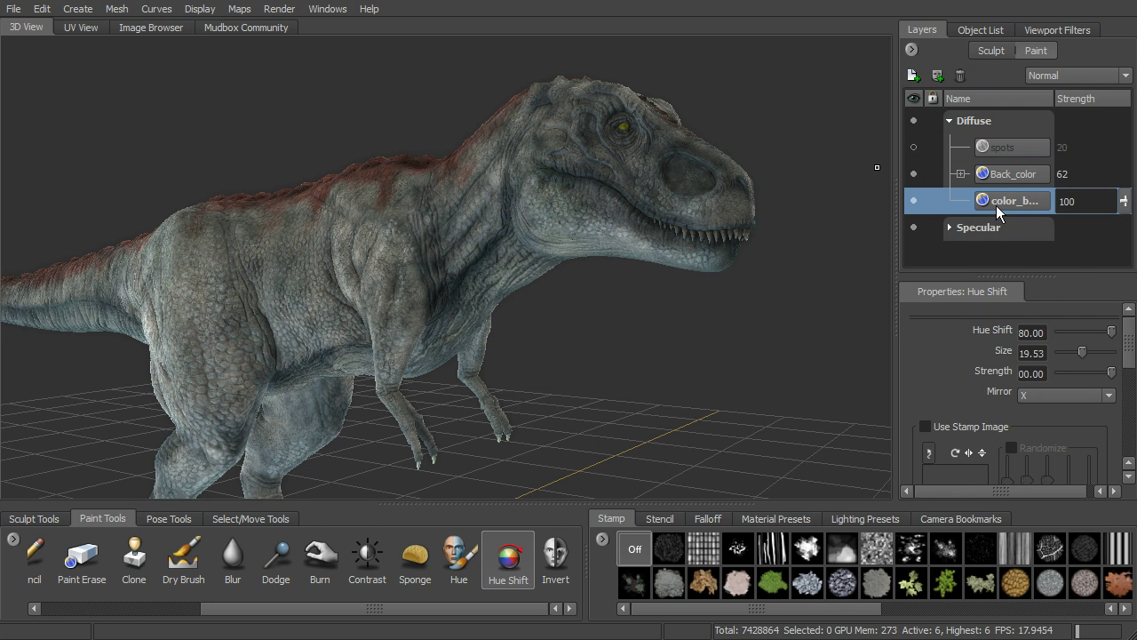
{"action": "right_click", "coordinate": [996, 206]}
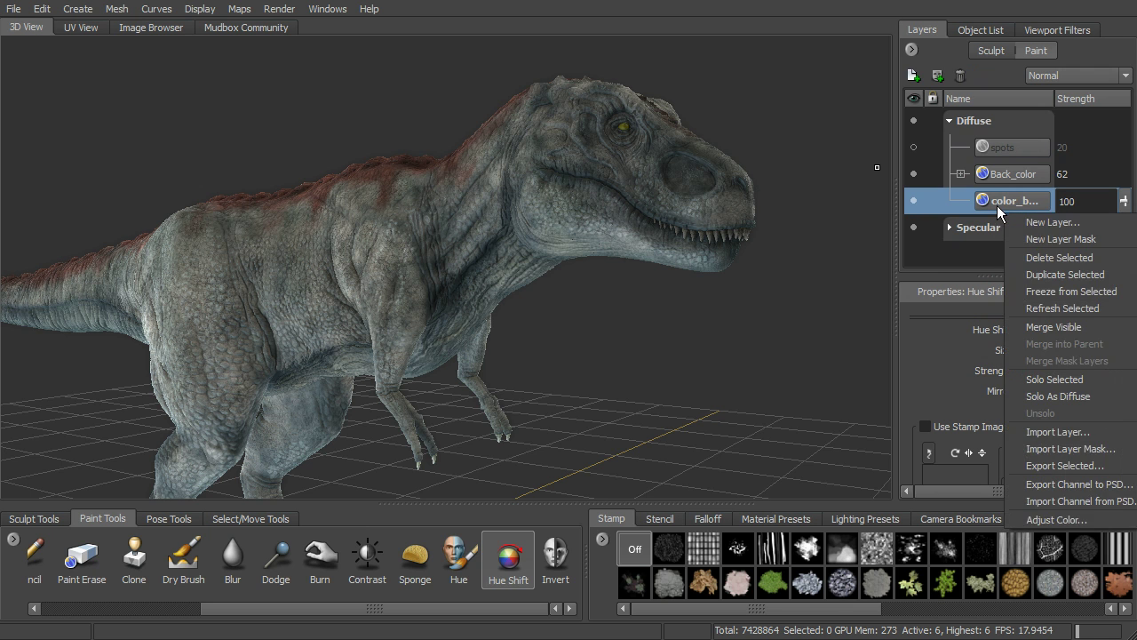
{"action": "left_click", "coordinate": [1056, 520]}
{"action": "left_click_drag", "start_coordinate": [619, 99], "coordinate": [922, 49]}
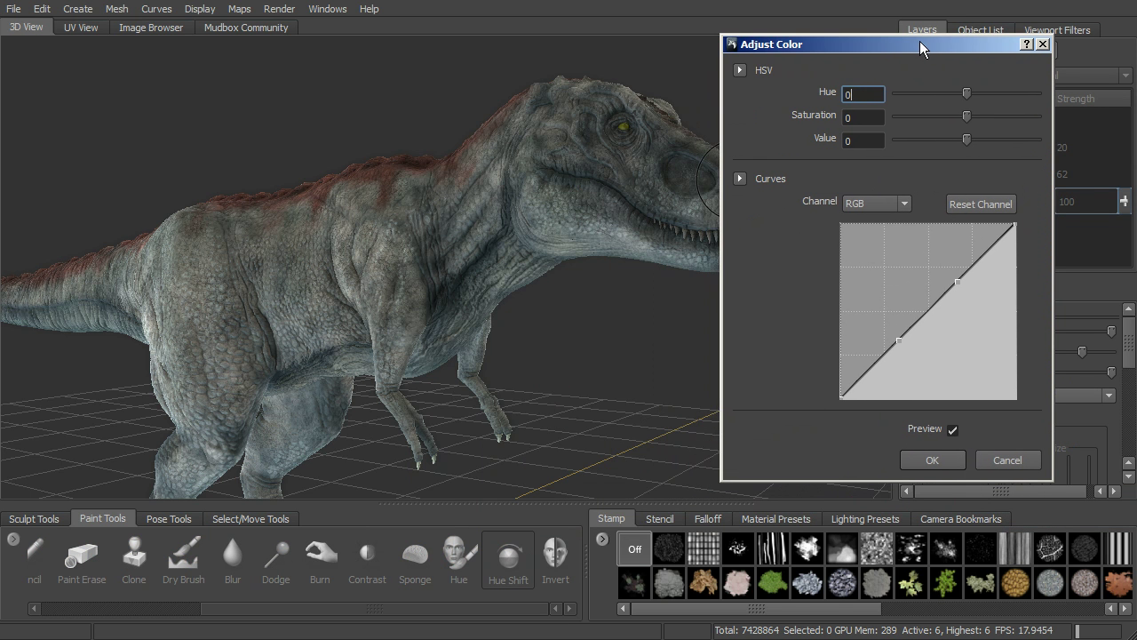
Adjust the color_base layer to hue 7, saturation -9 and value -20, with the preview on
{"action": "left_click_drag", "start_coordinate": [622, 222], "coordinate": [678, 204], "text": "alt"}
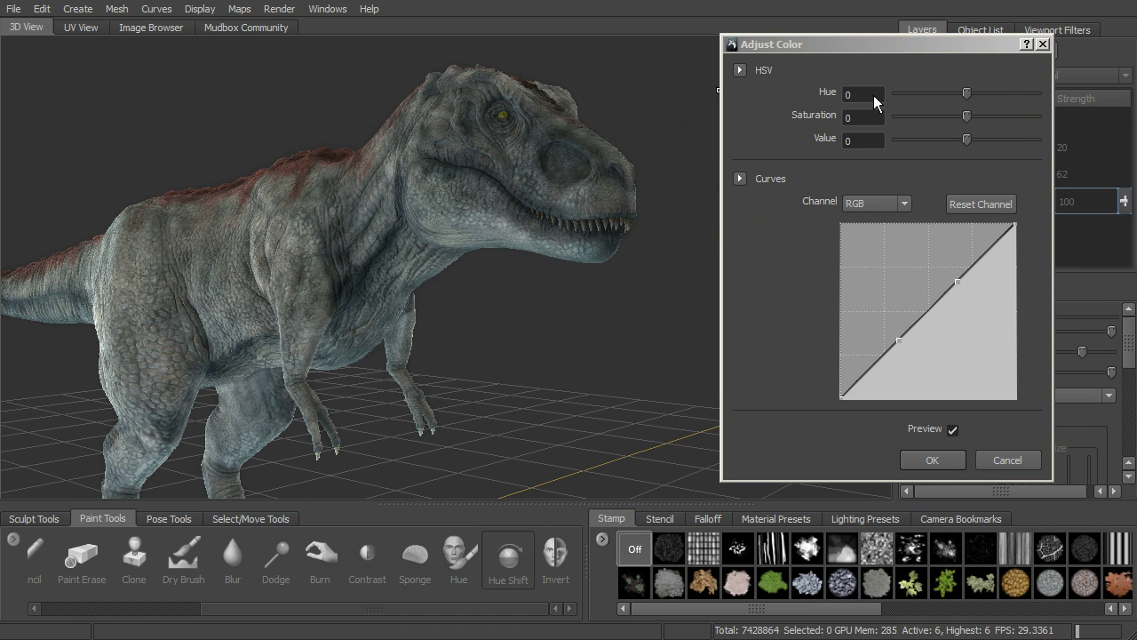
{"action": "left_click_drag", "start_coordinate": [673, 171], "coordinate": [711, 166], "text": "alt"}
{"action": "left_click_drag", "start_coordinate": [966, 94], "coordinate": [909, 100]}
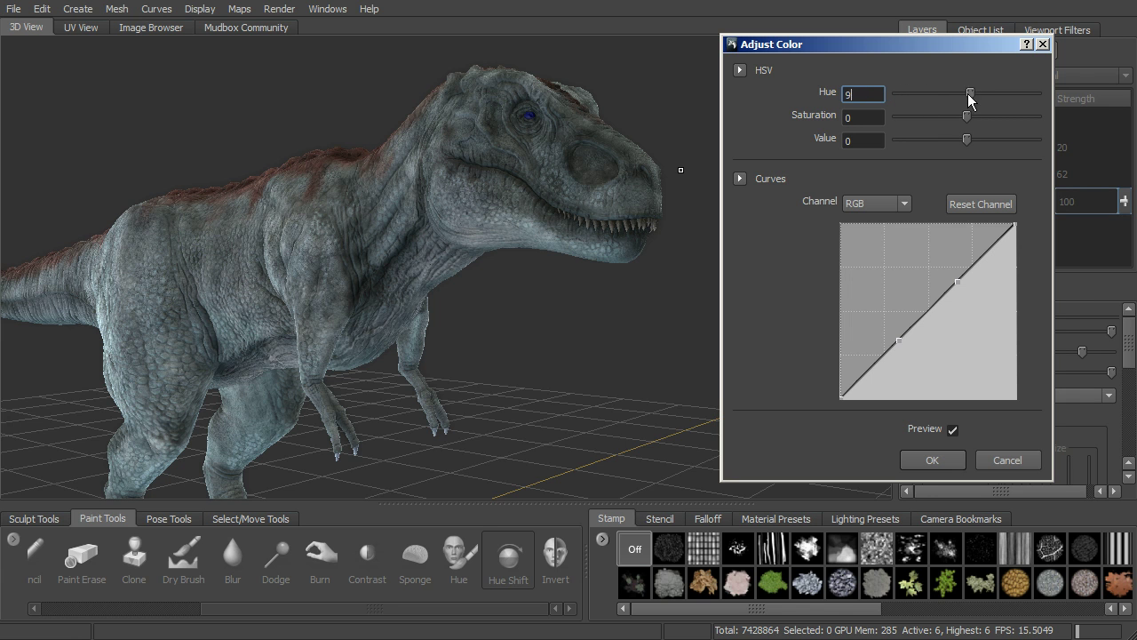
{"action": "left_click_drag", "start_coordinate": [1026, 91], "coordinate": [952, 138]}
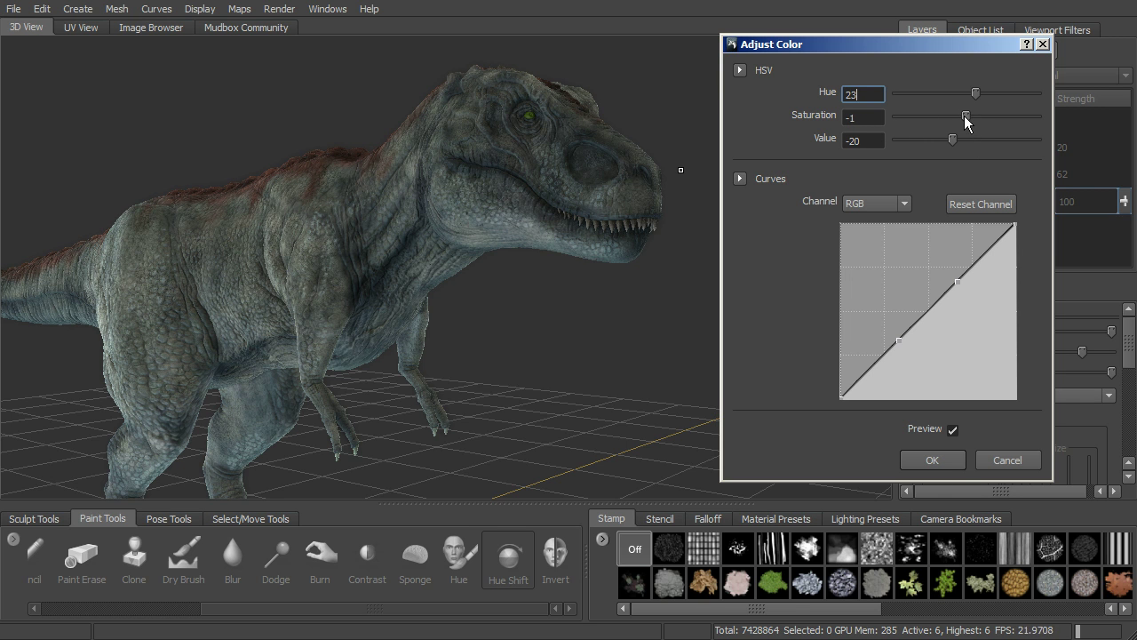
{"action": "mouse_move", "coordinate": [974, 100]}
{"action": "left_mouse_down"}
{"action": "mouse_move", "coordinate": [937, 102]}
{"action": "mouse_move", "coordinate": [991, 103]}
{"action": "mouse_move", "coordinate": [969, 106]}
{"action": "left_mouse_up"}
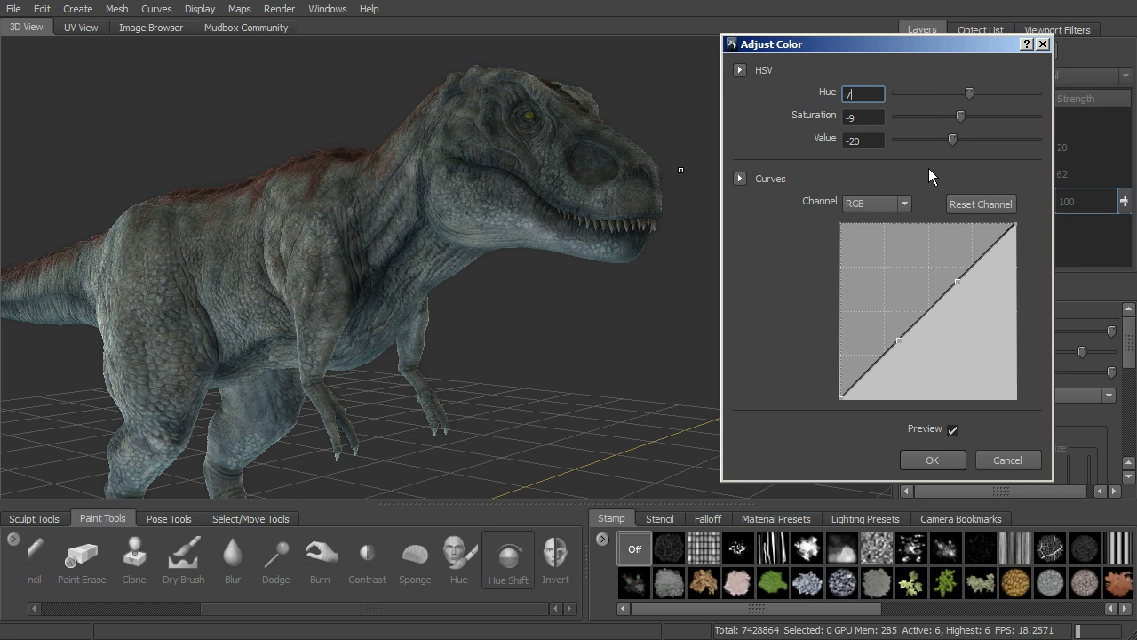
Lower the upper point of the Blue channel curve slightly and apply the color adjustment
{"action": "left_click", "coordinate": [897, 205]}
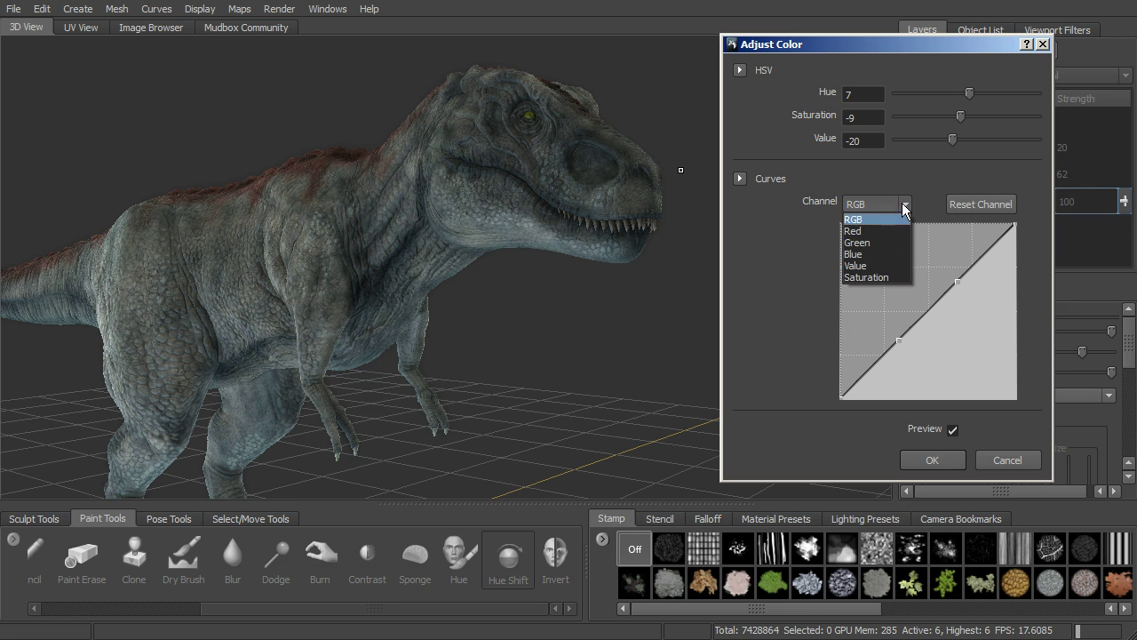
{"action": "left_click", "coordinate": [871, 254]}
{"action": "mouse_move", "coordinate": [957, 282]}
{"action": "left_mouse_down"}
{"action": "mouse_move", "coordinate": [961, 314]}
{"action": "mouse_move", "coordinate": [966, 294]}
{"action": "left_mouse_up"}
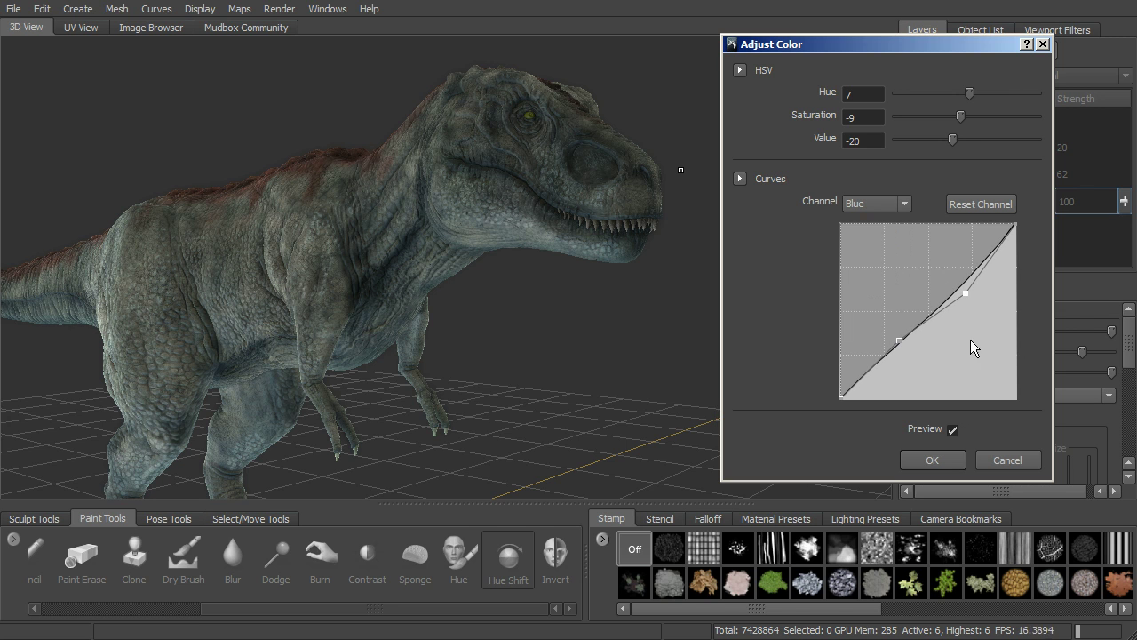
{"action": "left_click", "coordinate": [947, 460]}
Use Adjust Color on the Back_color layer to shift its red markings to dark blue, and apply the change
{"action": "left_click_drag", "start_coordinate": [684, 219], "coordinate": [864, 231], "text": "alt"}
{"action": "left_click", "coordinate": [1001, 175]}
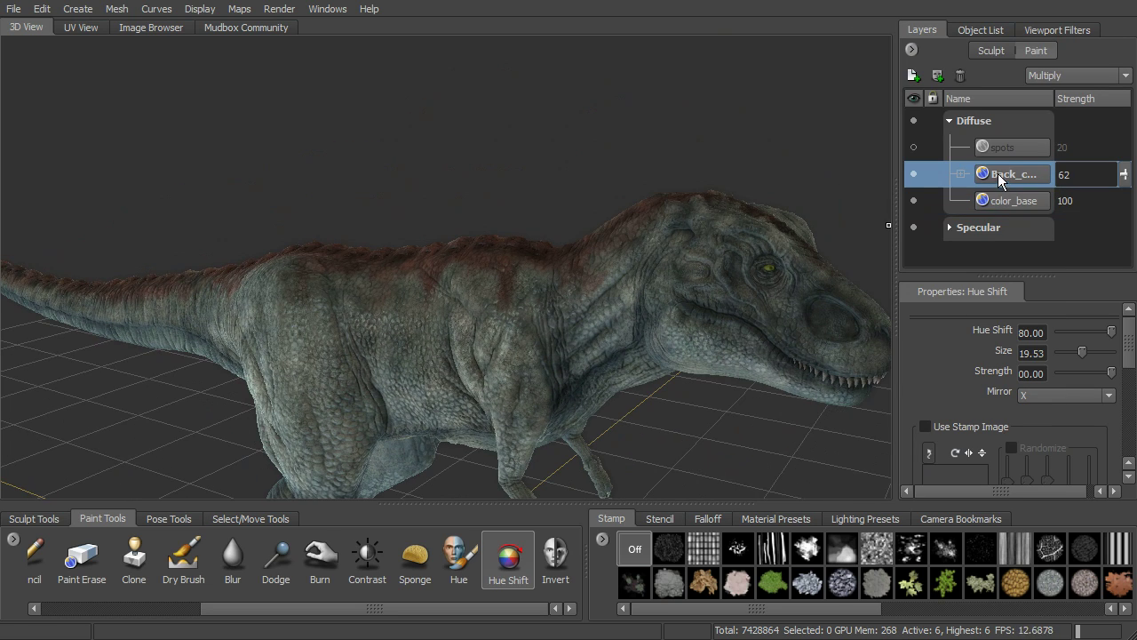
{"action": "left_click_drag", "start_coordinate": [784, 194], "coordinate": [766, 213], "text": "alt"}
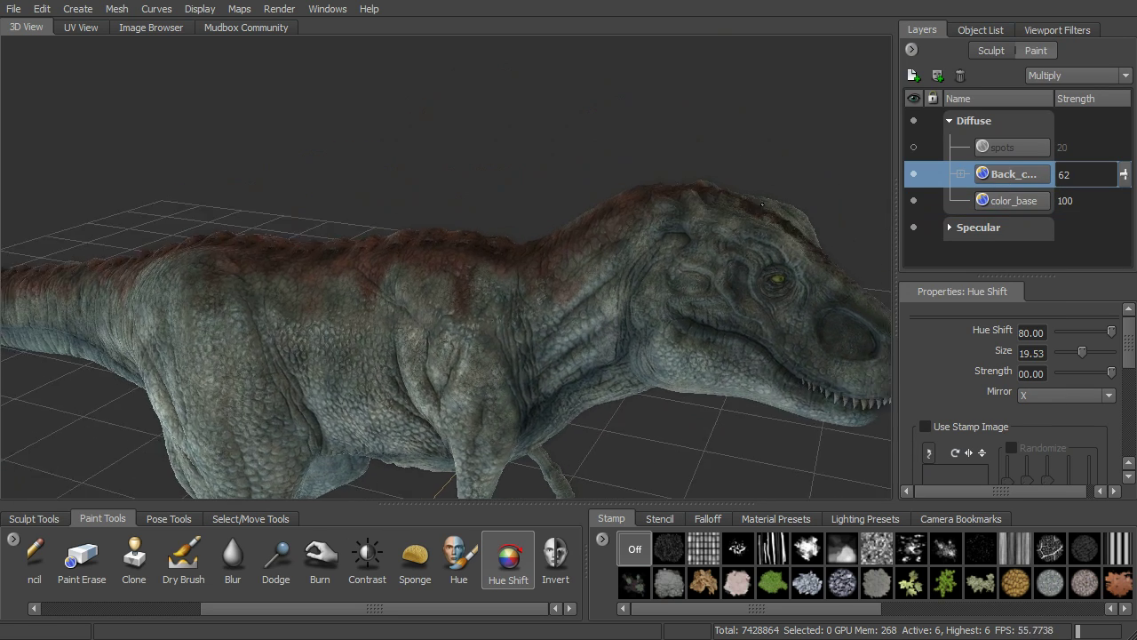
{"action": "right_click", "coordinate": [1031, 180]}
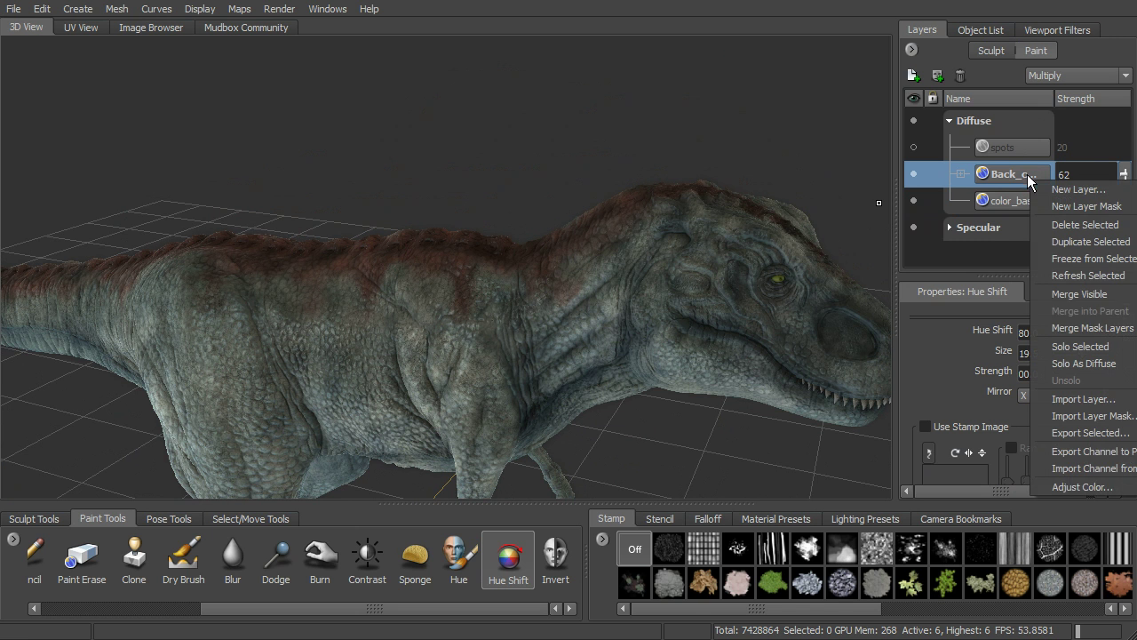
{"action": "left_click", "coordinate": [1079, 486]}
{"action": "left_click_drag", "start_coordinate": [628, 113], "coordinate": [893, 149]}
{"action": "left_click_drag", "start_coordinate": [952, 189], "coordinate": [938, 166]}
{"action": "left_click_drag", "start_coordinate": [600, 260], "coordinate": [702, 232], "text": "alt"}
{"action": "left_click", "coordinate": [916, 508]}
Examine the recolored dinosaur as a whole from several angles and close up along its back
{"action": "right_click_drag", "start_coordinate": [701, 233], "coordinate": [643, 274], "text": "alt"}
{"action": "left_click_drag", "start_coordinate": [643, 275], "coordinate": [632, 271], "text": "alt"}
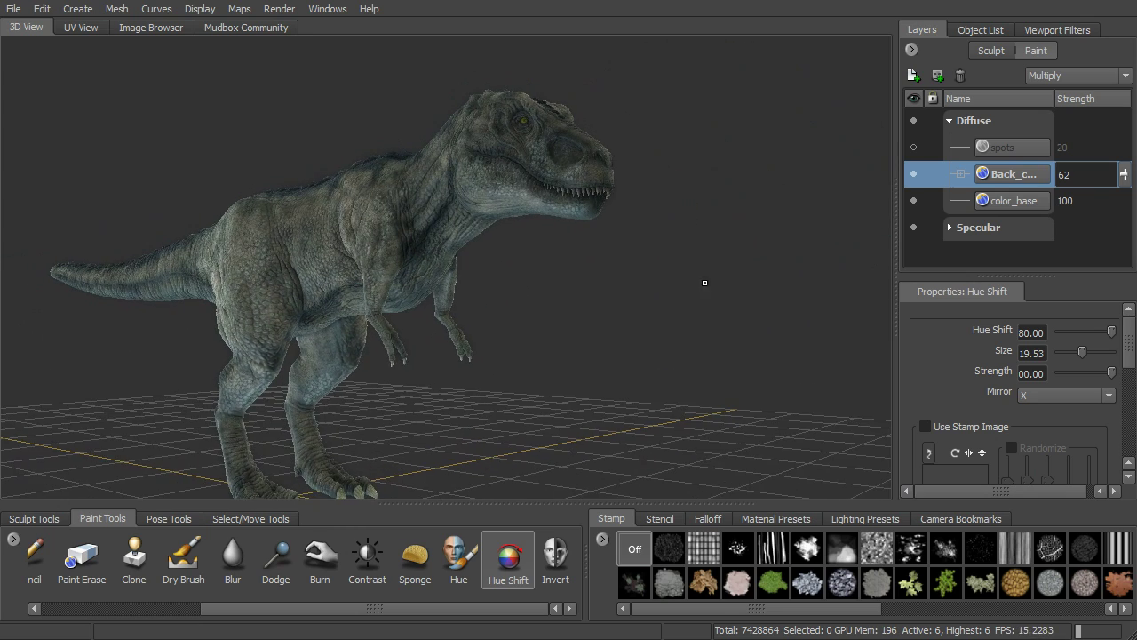
{"action": "left_click_drag", "start_coordinate": [699, 283], "coordinate": [743, 271], "text": "alt"}
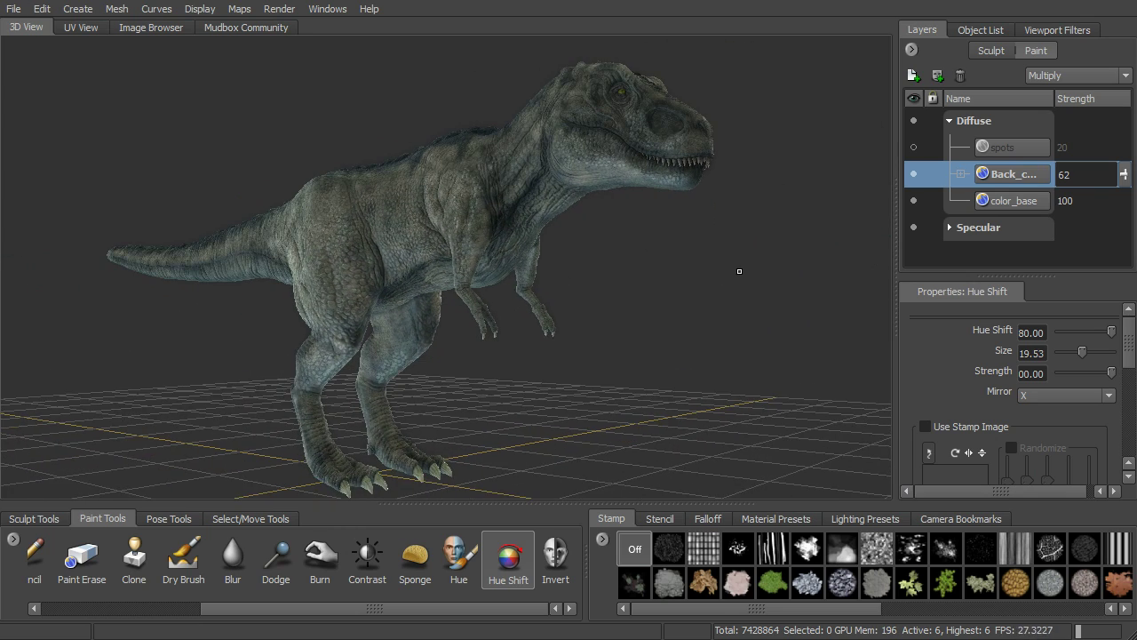
{"action": "left_click_drag", "start_coordinate": [704, 264], "coordinate": [539, 486], "text": "alt"}
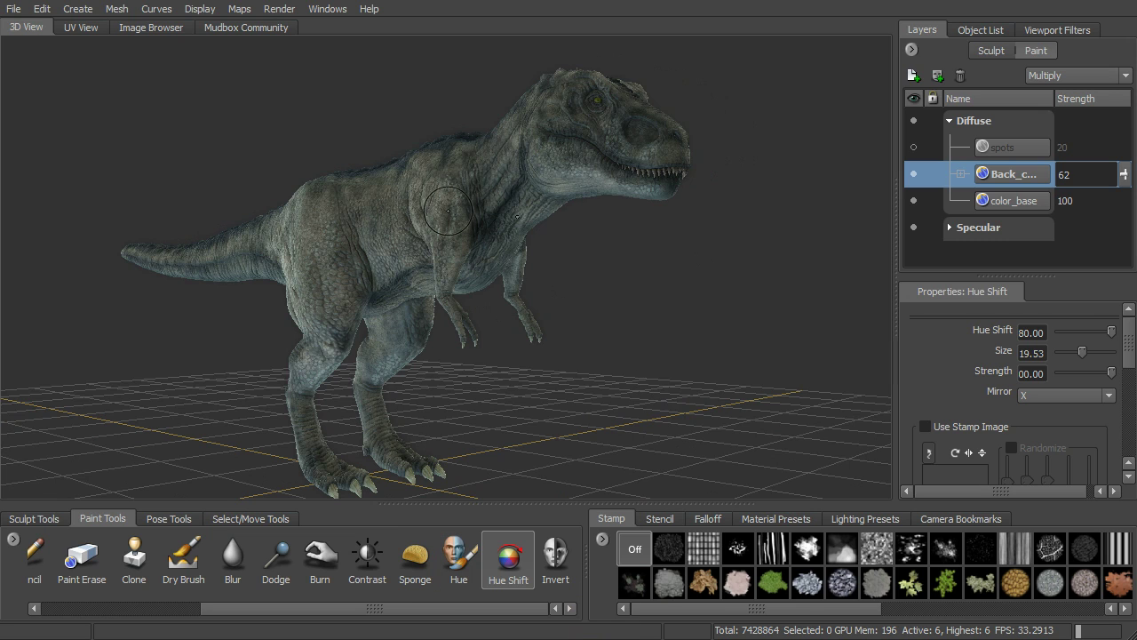
{"action": "left_click_drag", "start_coordinate": [491, 161], "coordinate": [653, 301], "text": "alt"}
{"action": "right_click_drag", "start_coordinate": [652, 299], "coordinate": [701, 300], "text": "alt"}
{"action": "left_click_drag", "start_coordinate": [701, 300], "coordinate": [662, 347], "text": "alt"}
{"action": "right_click_drag", "start_coordinate": [662, 346], "coordinate": [711, 338], "text": "alt"}
{"action": "mouse_move", "coordinate": [710, 337]}
{"action": "left_mouse_down", "text": "alt"}
{"action": "mouse_move", "coordinate": [636, 288]}
{"action": "mouse_move", "coordinate": [723, 284]}
{"action": "left_mouse_up", "text": "alt"}
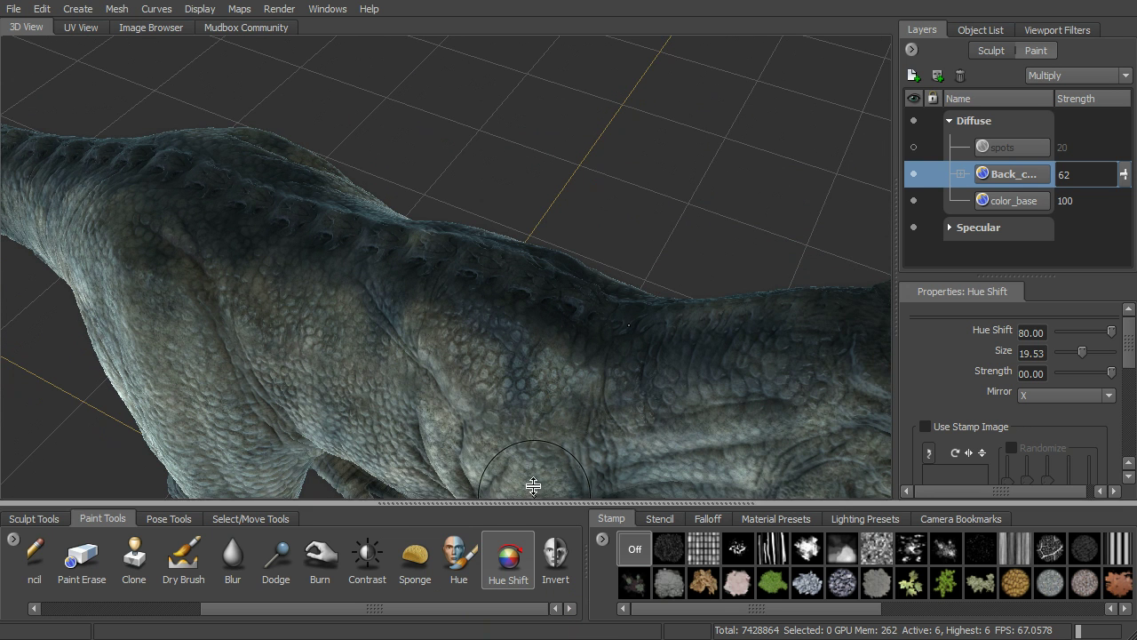
Activate the Hue Shift brush at maximum shift and dab it on the bluish marking below the back ridge
{"action": "left_click", "coordinate": [460, 569]}
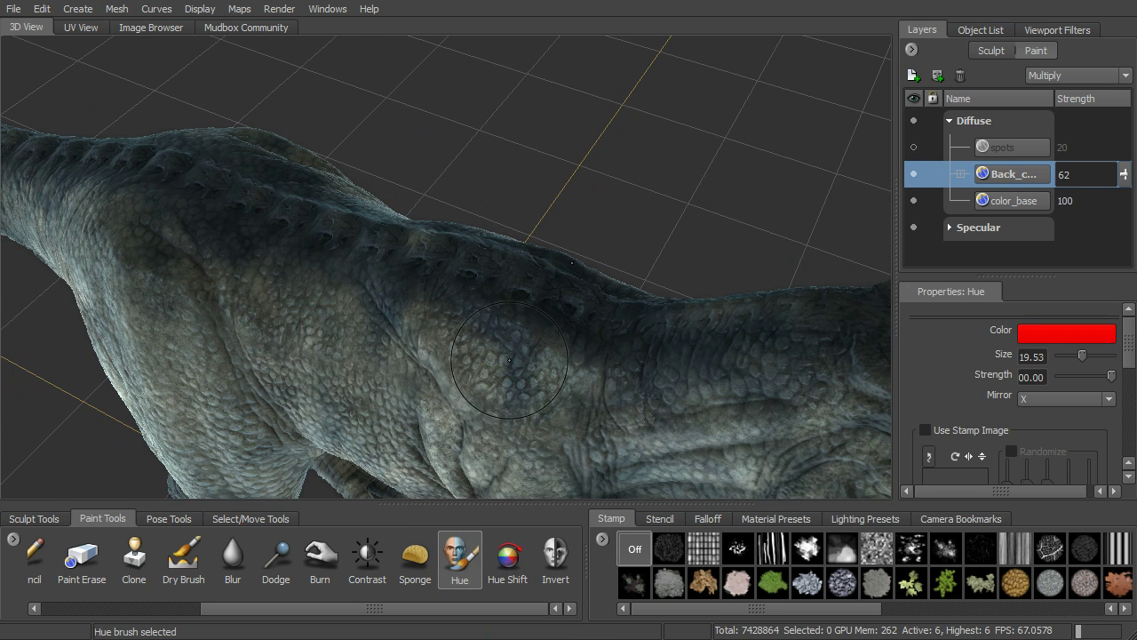
{"action": "left_click", "coordinate": [508, 558]}
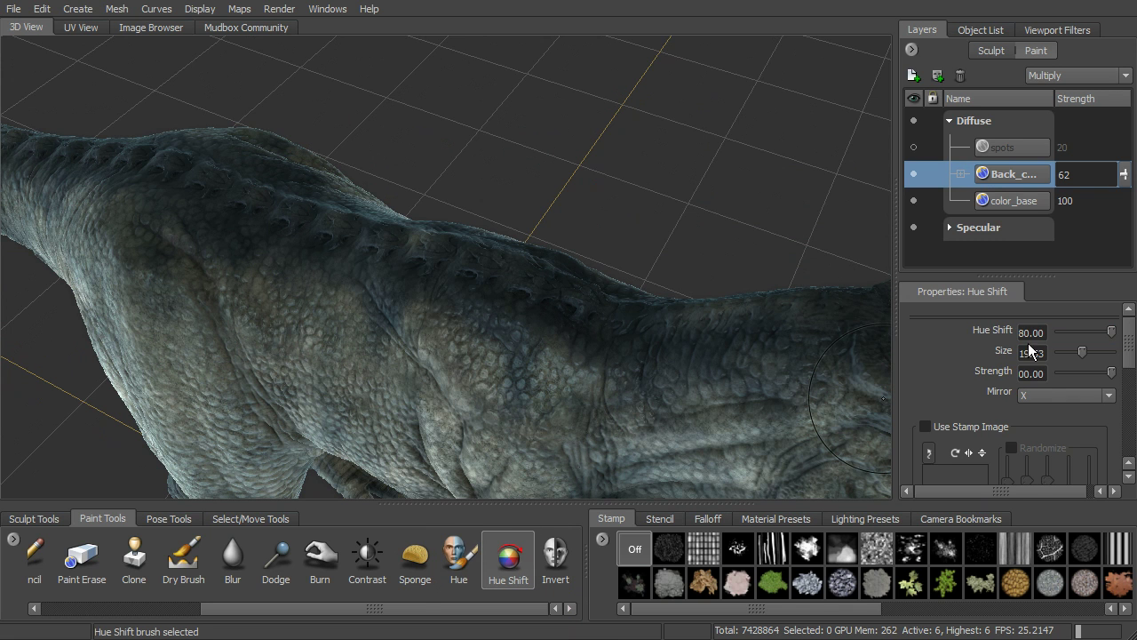
{"action": "left_click_drag", "start_coordinate": [1111, 333], "coordinate": [1119, 333]}
{"action": "left_click_drag", "start_coordinate": [512, 361], "coordinate": [517, 365]}
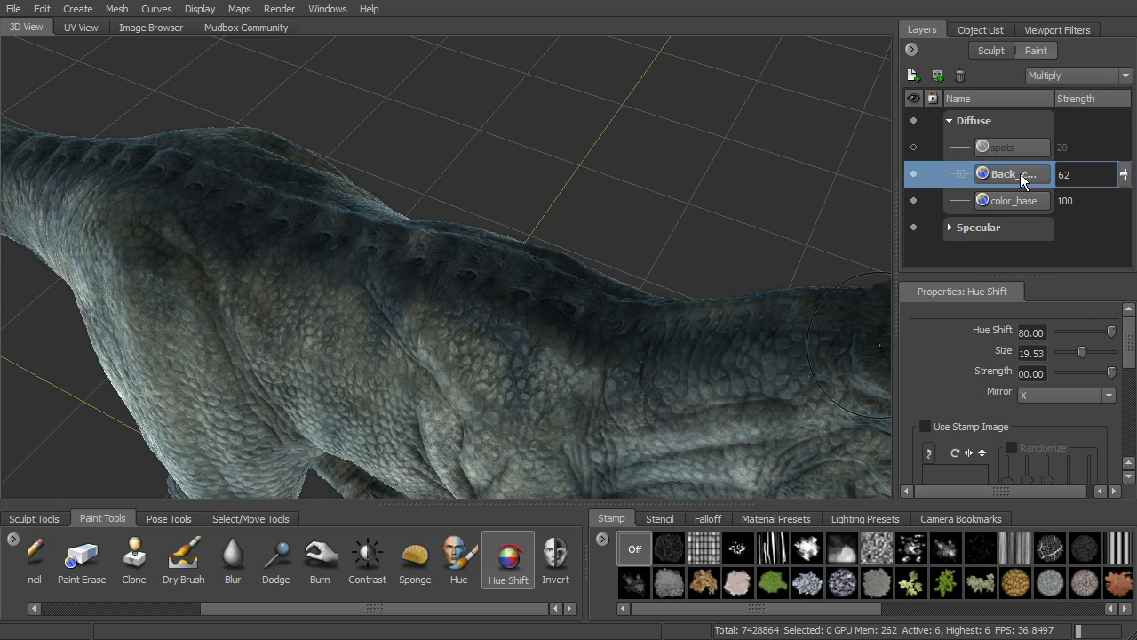
Frame the dinosaur's flank and neck from the side and activate the Invert brush
{"action": "left_click_drag", "start_coordinate": [657, 324], "coordinate": [636, 298], "text": "alt"}
{"action": "right_click_drag", "start_coordinate": [636, 299], "coordinate": [618, 291], "text": "alt"}
{"action": "middle_click_drag", "start_coordinate": [618, 291], "coordinate": [635, 373], "text": "alt"}
{"action": "left_click_drag", "start_coordinate": [635, 373], "coordinate": [622, 294], "text": "alt"}
{"action": "right_click_drag", "start_coordinate": [622, 294], "coordinate": [632, 317], "text": "alt"}
{"action": "middle_click_drag", "start_coordinate": [631, 317], "coordinate": [515, 482], "text": "alt"}
{"action": "left_click", "coordinate": [555, 557]}
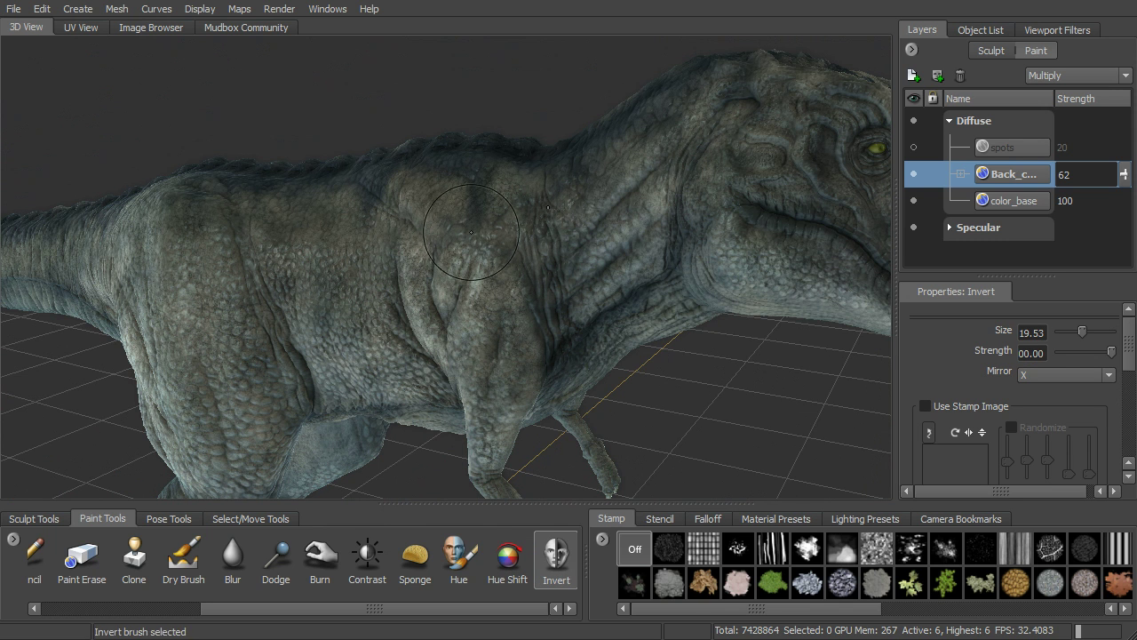
Make the spots layer visible, select it, and raise its strength
{"action": "left_click_drag", "start_coordinate": [533, 204], "coordinate": [703, 234], "text": "alt"}
{"action": "right_click_drag", "start_coordinate": [703, 234], "coordinate": [875, 193], "text": "alt"}
{"action": "left_click", "coordinate": [913, 146]}
{"action": "left_click", "coordinate": [1009, 147]}
{"action": "left_click_drag", "start_coordinate": [1123, 148], "coordinate": [1129, 69]}
Try an Invert brush stroke on the spots layer, and undo it
{"action": "mouse_move", "coordinate": [533, 338]}
{"action": "left_mouse_down"}
{"action": "mouse_move", "coordinate": [520, 310]}
{"action": "mouse_move", "coordinate": [613, 426]}
{"action": "mouse_move", "coordinate": [521, 317]}
{"action": "mouse_move", "coordinate": [622, 373]}
{"action": "mouse_move", "coordinate": [582, 391]}
{"action": "mouse_move", "coordinate": [533, 351]}
{"action": "mouse_move", "coordinate": [528, 317]}
{"action": "mouse_move", "coordinate": [525, 343]}
{"action": "mouse_move", "coordinate": [582, 375]}
{"action": "left_mouse_up"}
{"action": "key", "text": "ctrl+z"}
Set the spots layer's strength to 20
{"action": "left_click_drag", "start_coordinate": [620, 332], "coordinate": [600, 285], "text": "alt"}
{"action": "right_click_drag", "start_coordinate": [600, 285], "coordinate": [550, 274], "text": "alt"}
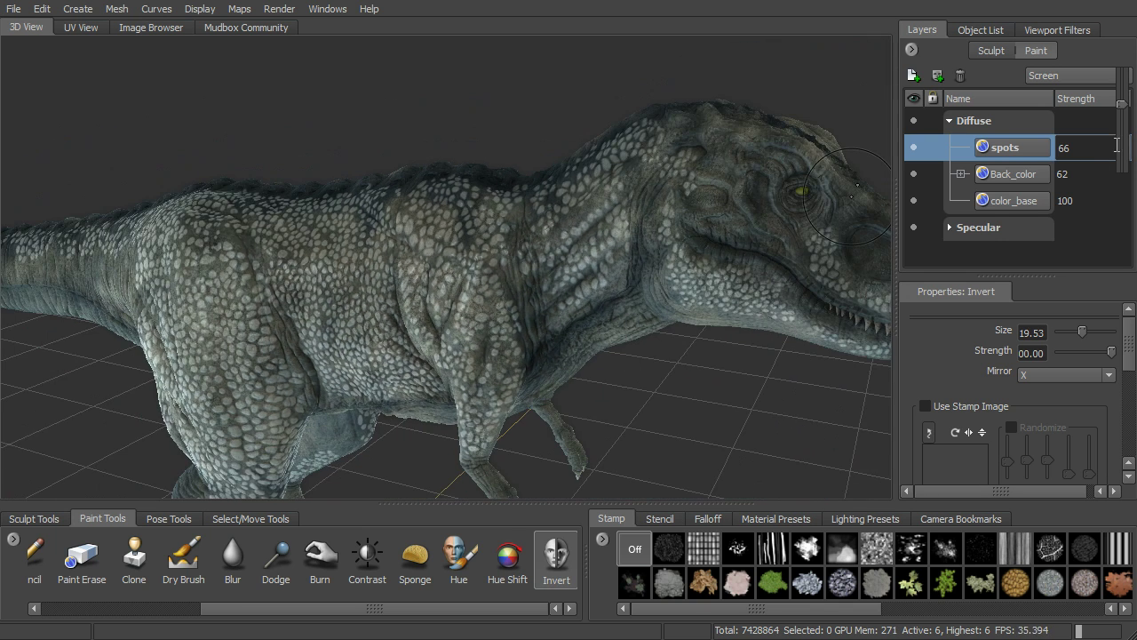
{"action": "left_click_drag", "start_coordinate": [1122, 104], "coordinate": [1129, 156]}
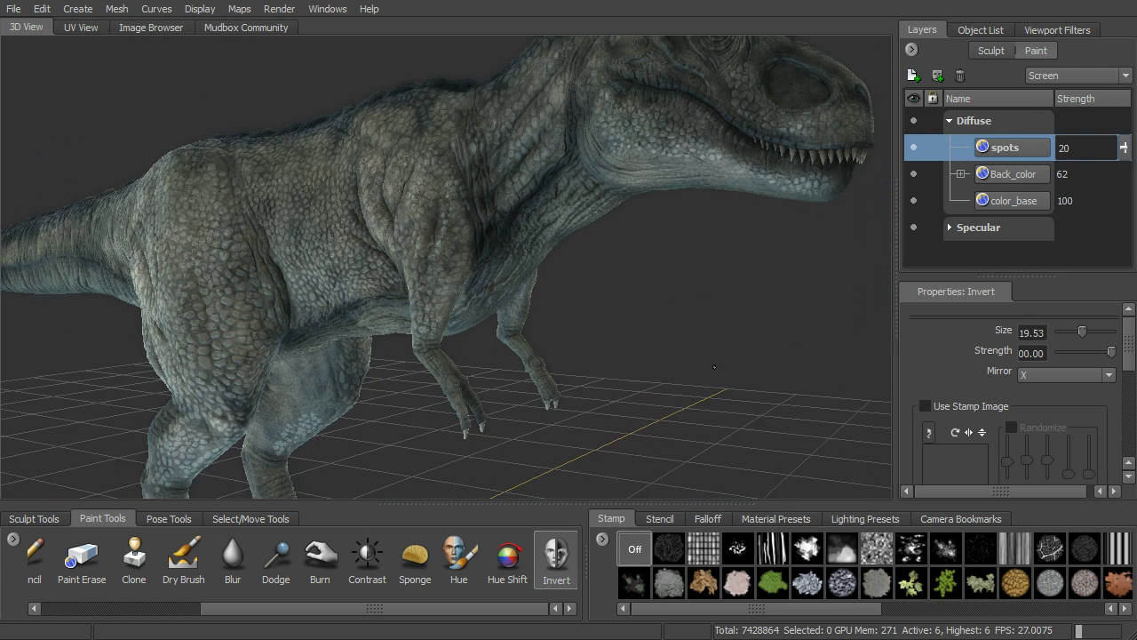
Review the available layer commands and examine the whole dinosaur with its adjusted paint layers from several angles
{"action": "right_click_drag", "start_coordinate": [714, 367], "coordinate": [233, 551], "text": "alt"}
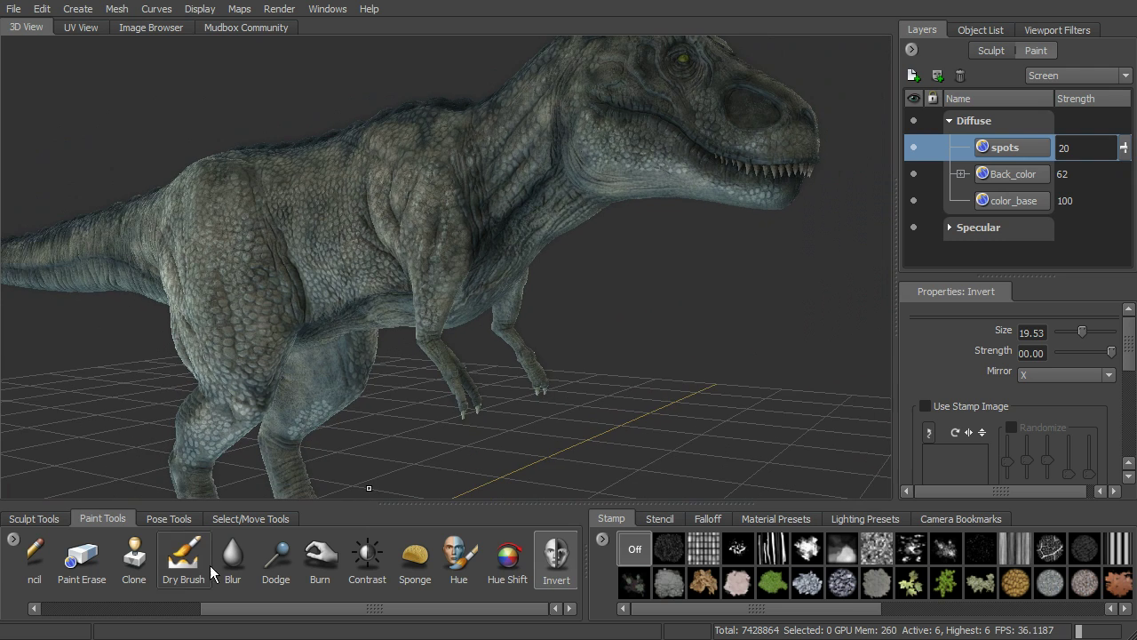
{"action": "right_click_drag", "start_coordinate": [733, 348], "coordinate": [553, 489], "text": "alt"}
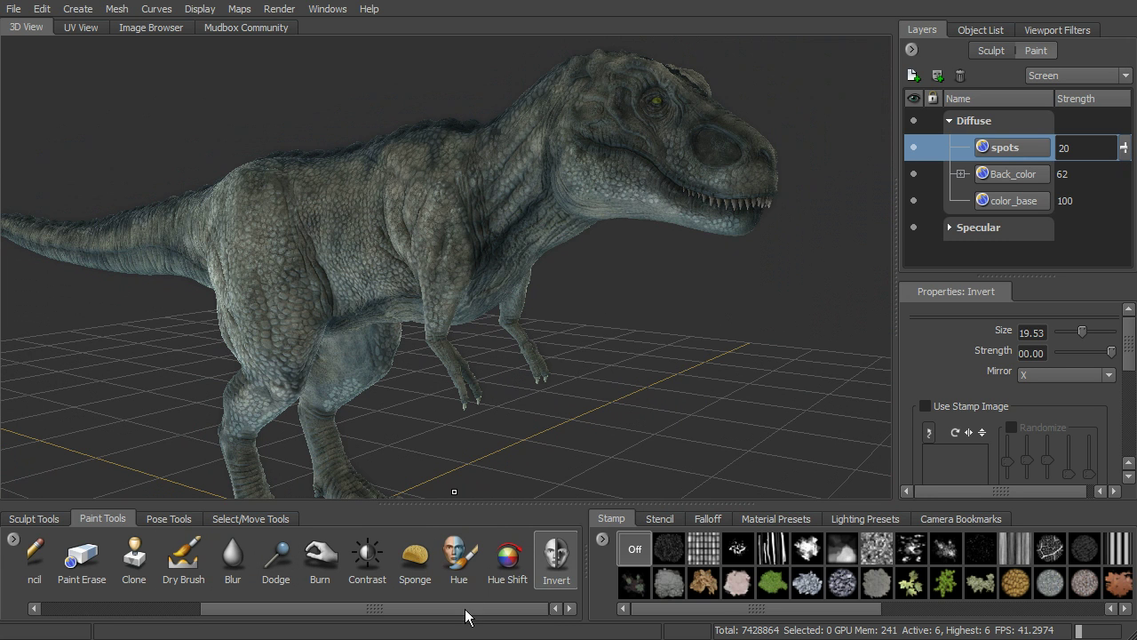
{"action": "left_click", "coordinate": [939, 76]}
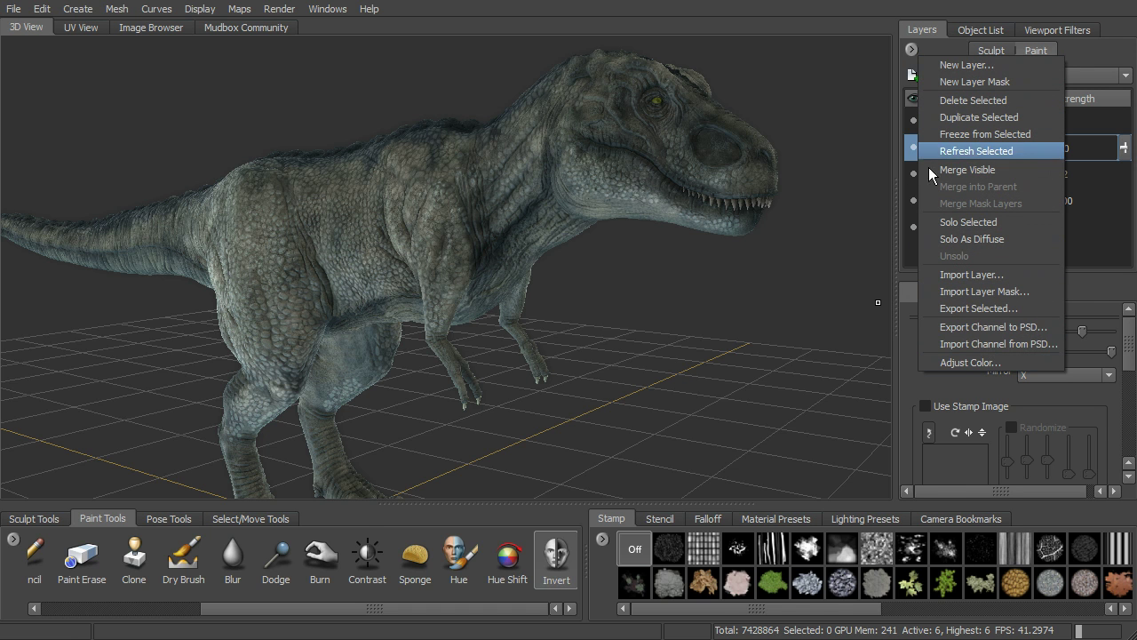
{"action": "left_click", "coordinate": [1097, 71]}
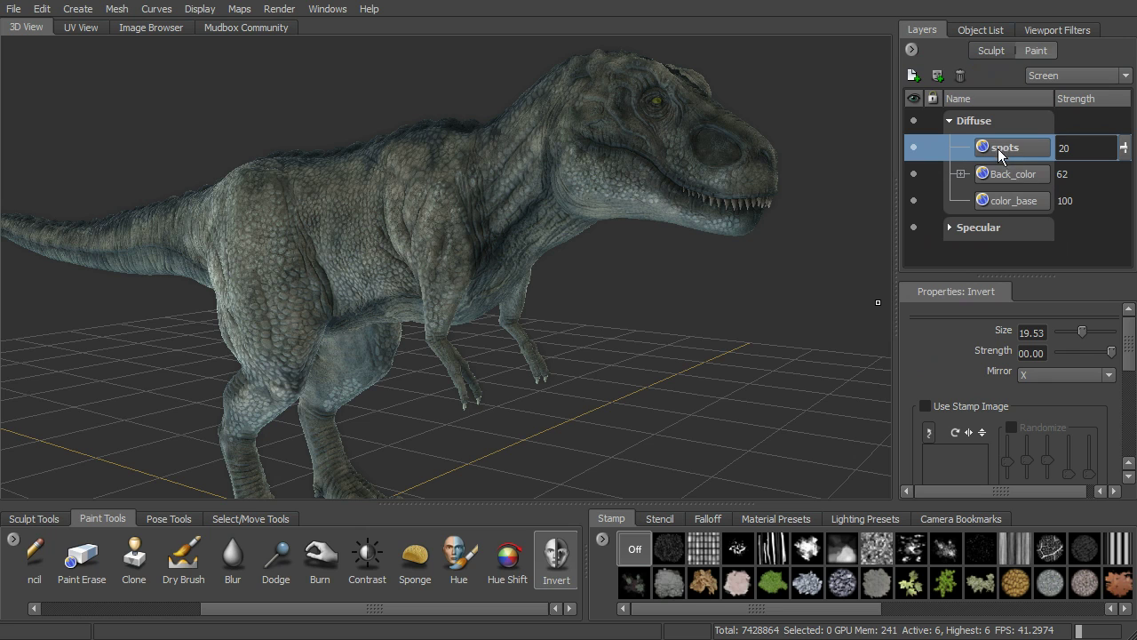
{"action": "left_click_drag", "start_coordinate": [839, 289], "coordinate": [766, 285], "text": "alt"}
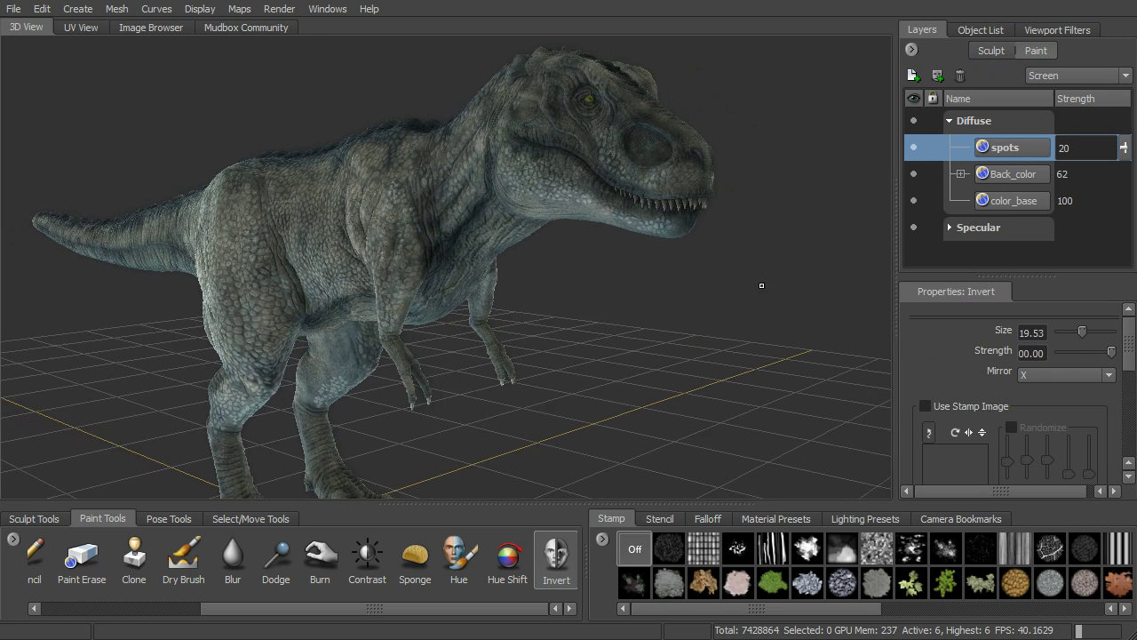
{"action": "right_click_drag", "start_coordinate": [766, 285], "coordinate": [733, 285], "text": "alt"}
{"action": "left_click_drag", "start_coordinate": [733, 286], "coordinate": [759, 284], "text": "alt"}
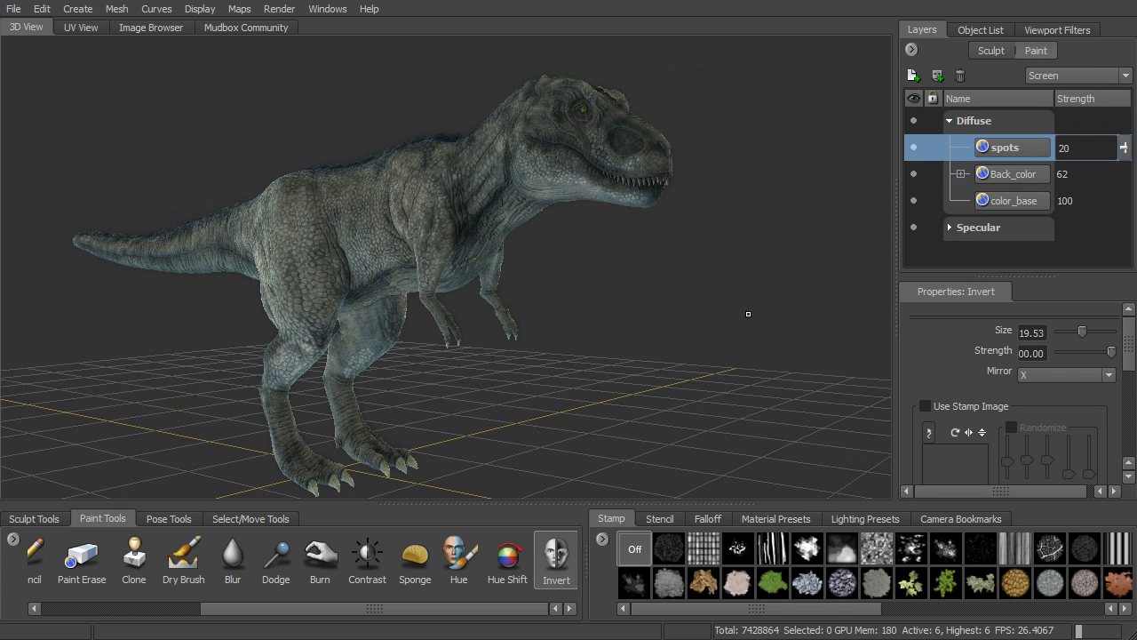
{"action": "mouse_move", "coordinate": [739, 296]}
{"action": "left_mouse_down", "text": "alt"}
{"action": "mouse_move", "coordinate": [729, 283]}
{"action": "mouse_move", "coordinate": [745, 276]}
{"action": "left_mouse_up", "text": "alt"}
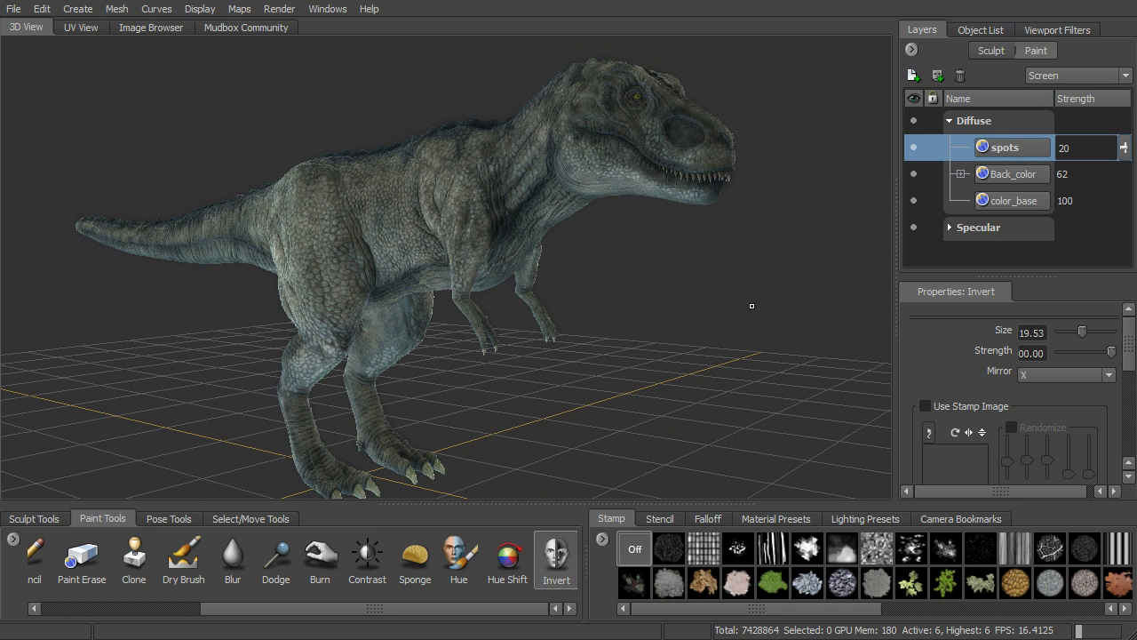
{"action": "left_click_drag", "start_coordinate": [714, 294], "coordinate": [718, 290], "text": "alt"}
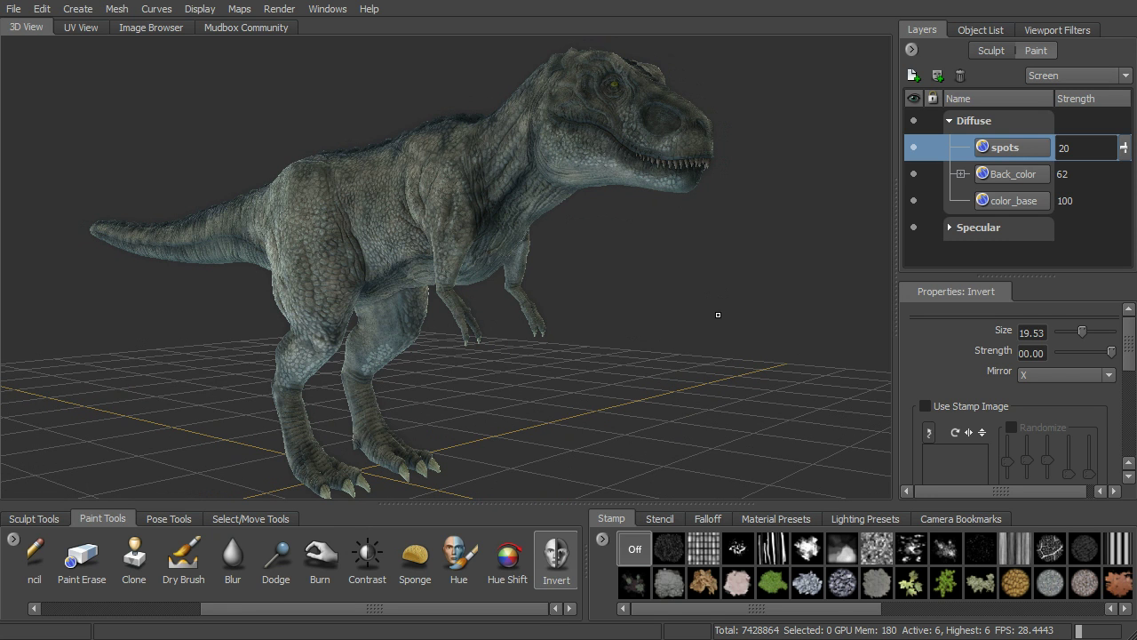